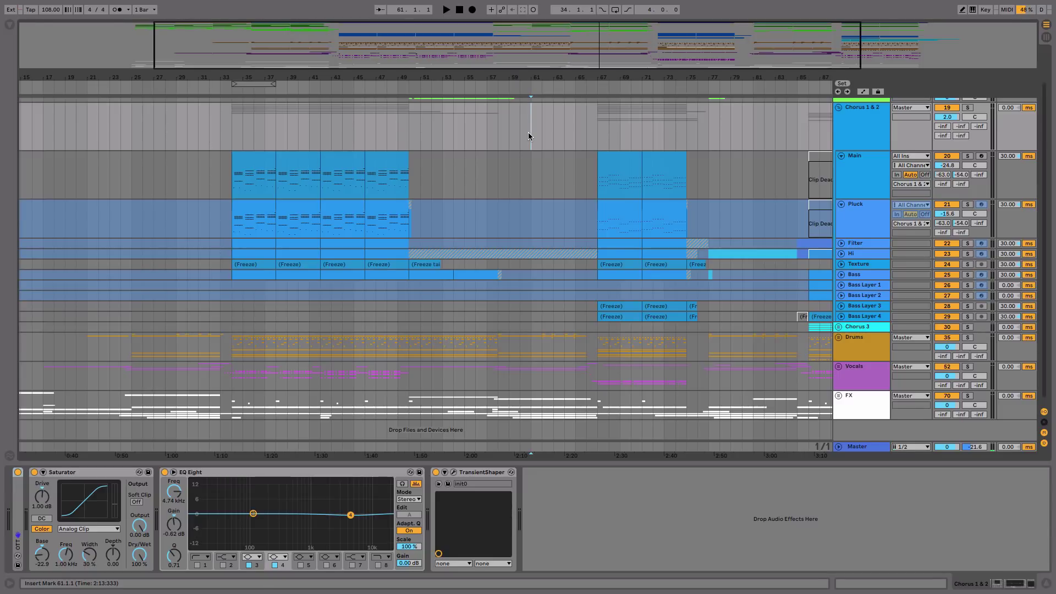
Step: Bring the section markers into view in the arrangement and select the second Chorus marker at bar 67
scroll(528, 132, "up", 2)
left_click_drag(633, 80, 632, 61)
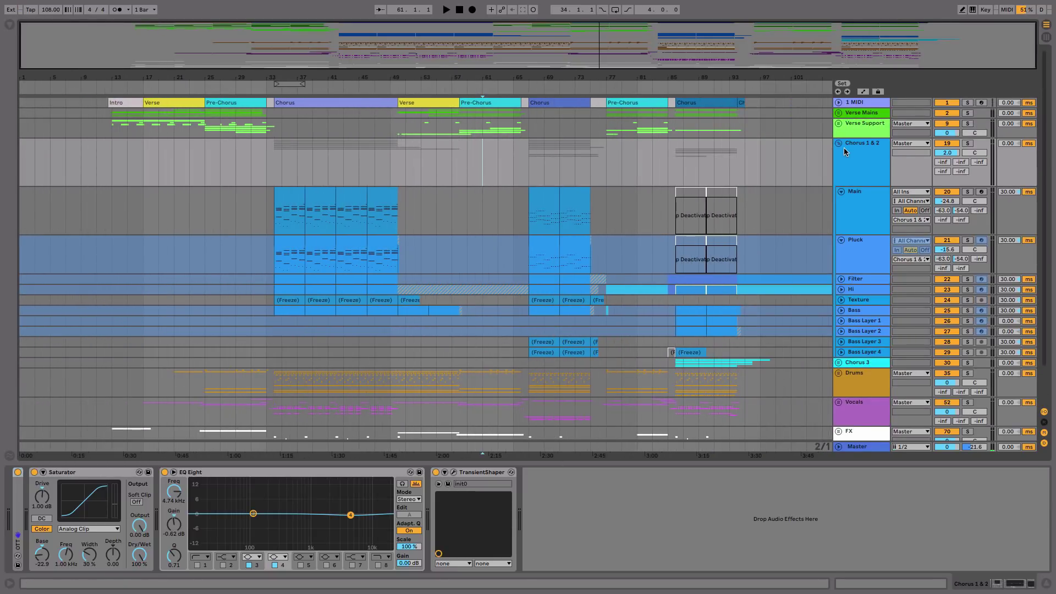
left_click_drag(528, 82, 527, 110)
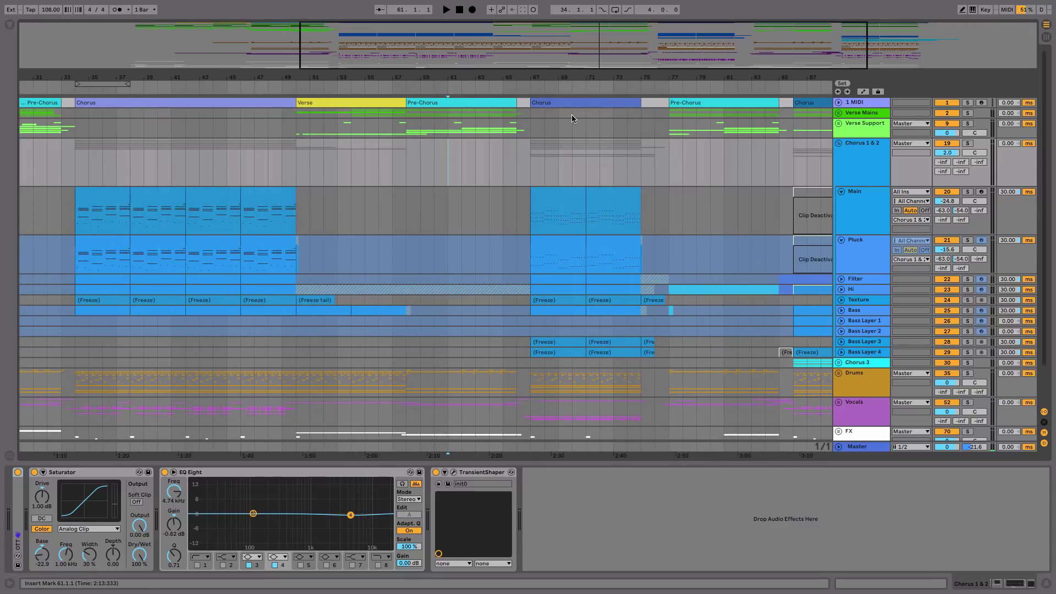
left_click(556, 102)
left_click(556, 102)
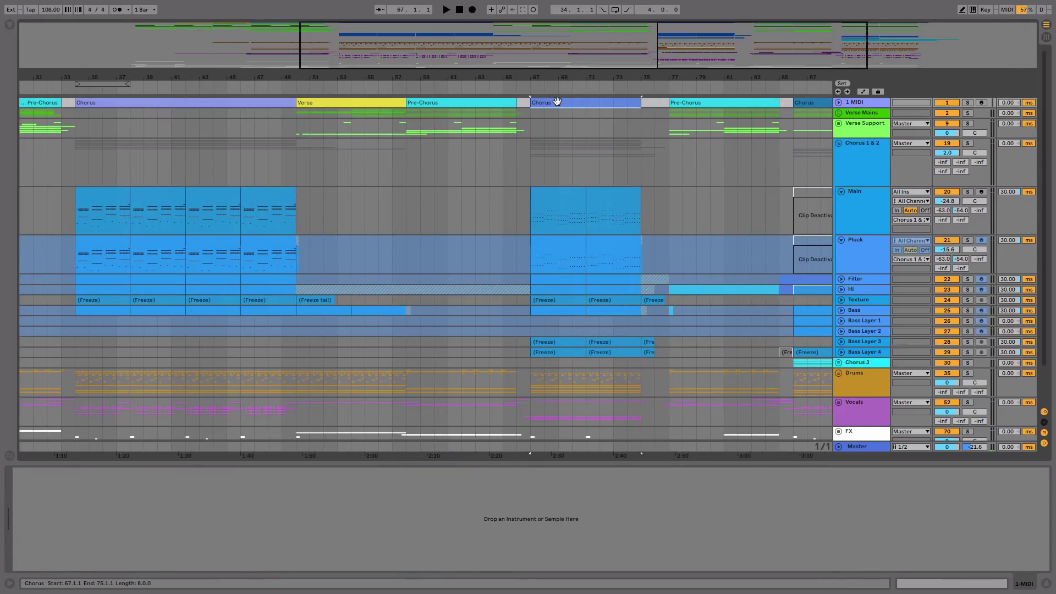
Step: Play the arrangement from bar 57 through the second chorus
left_click(455, 172)
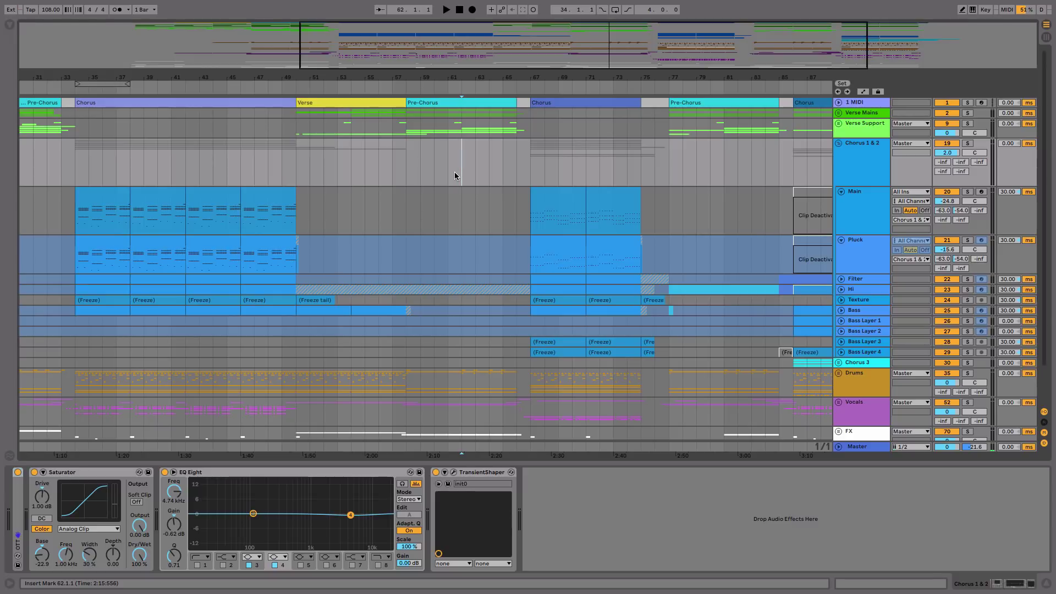
left_click(393, 170)
key("space")
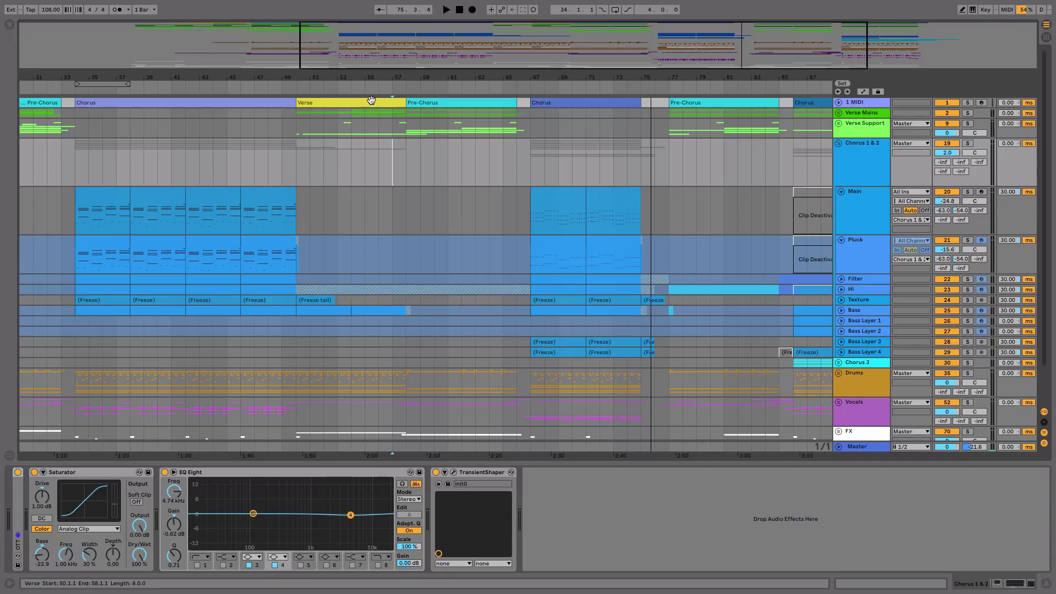
Step: Play the pre-chorus from bar 61, and the transition into the second chorus from bar 65
left_click(450, 185)
key("space")
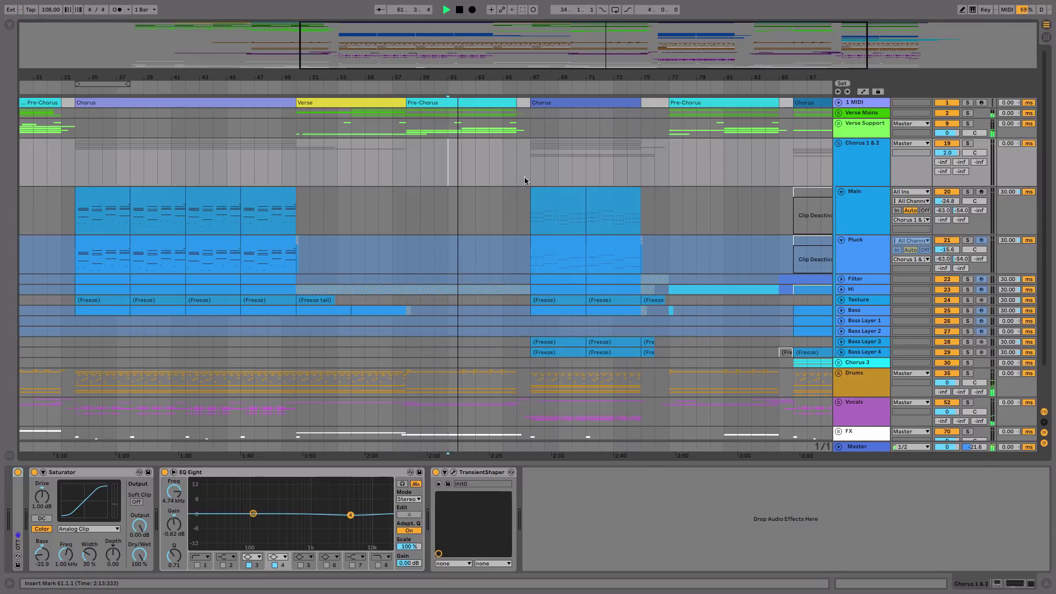
key("space")
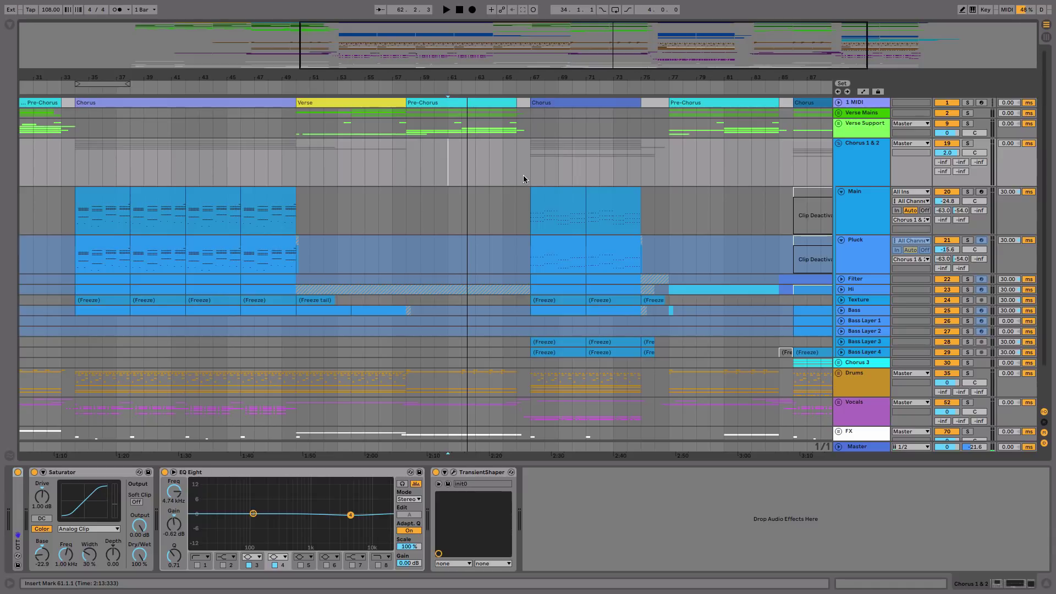
left_click(503, 174)
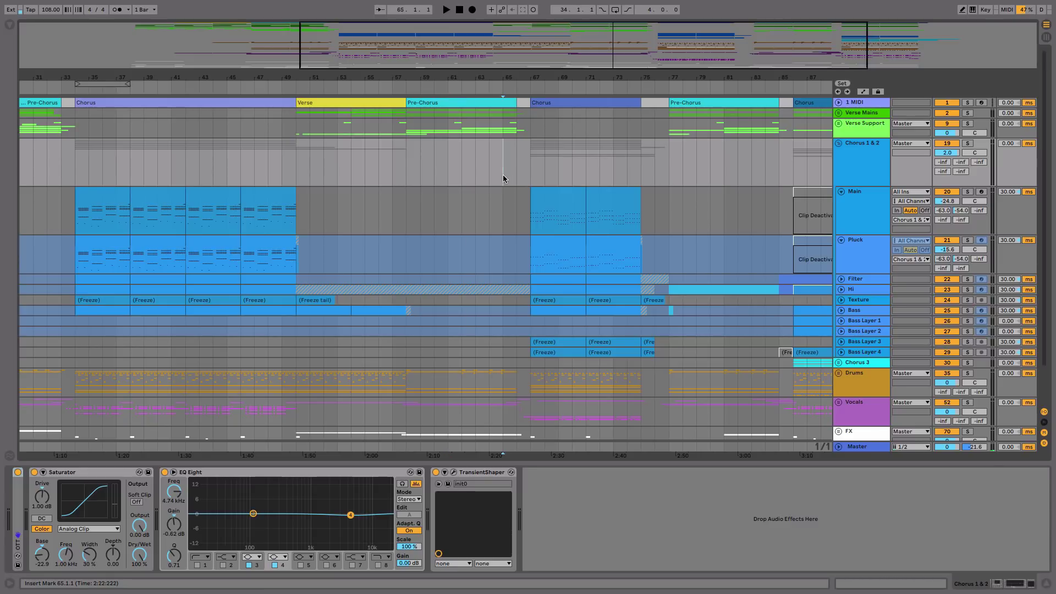
key("space")
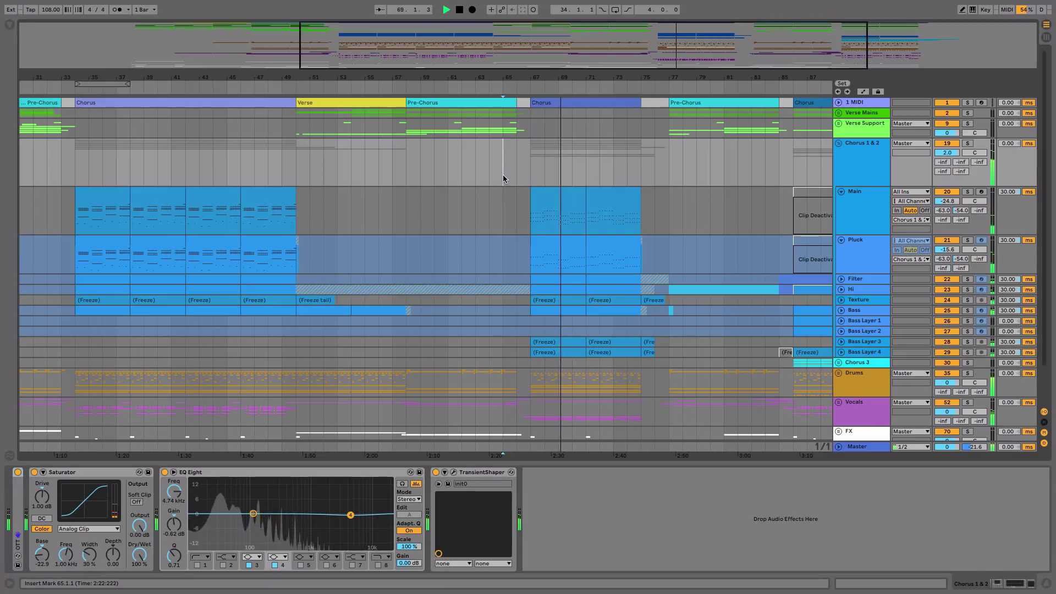
key("space")
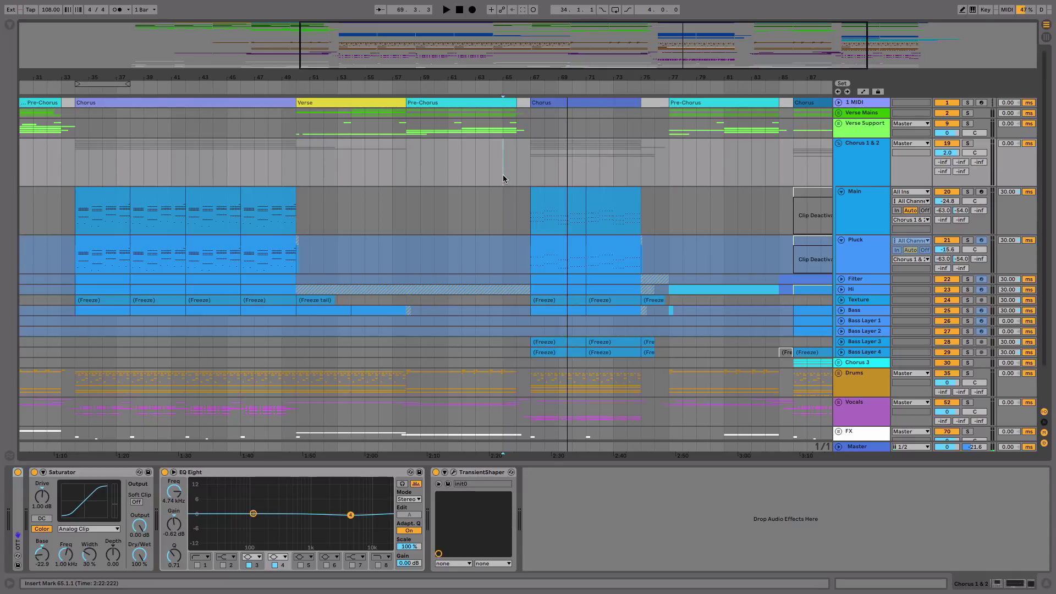
Step: Solo the Chords 1 track in the Verse Mains group and play its MIDI clip at bar 62 with the notes open
left_click(839, 112)
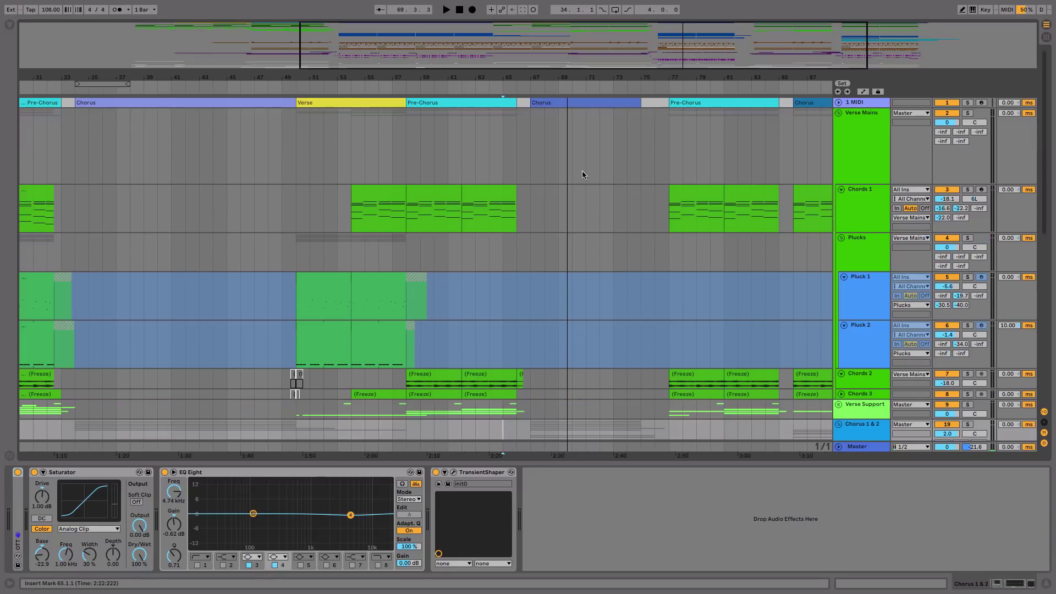
left_click(487, 203)
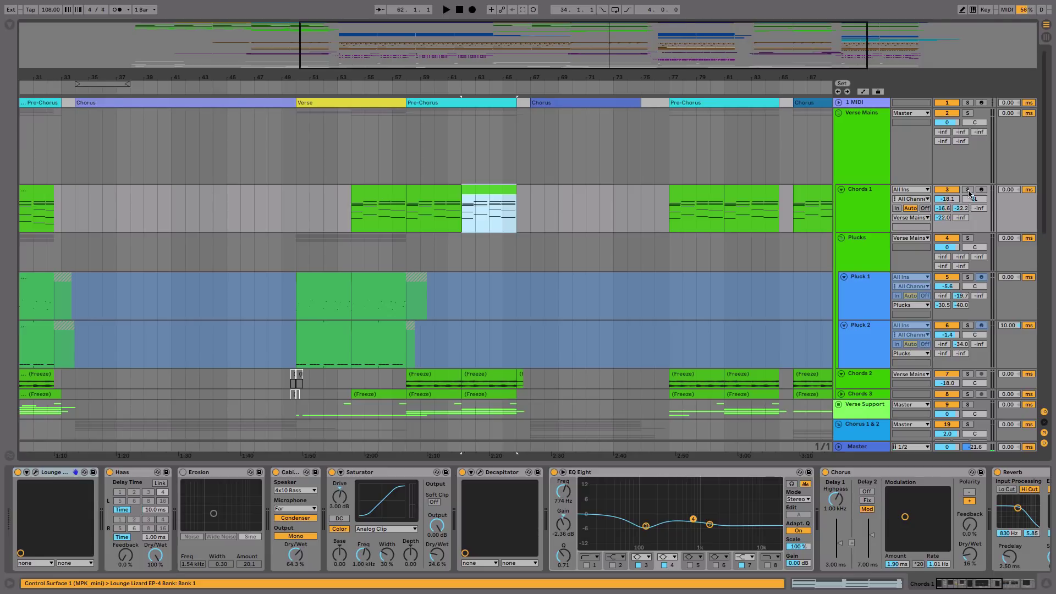
double_click(487, 194)
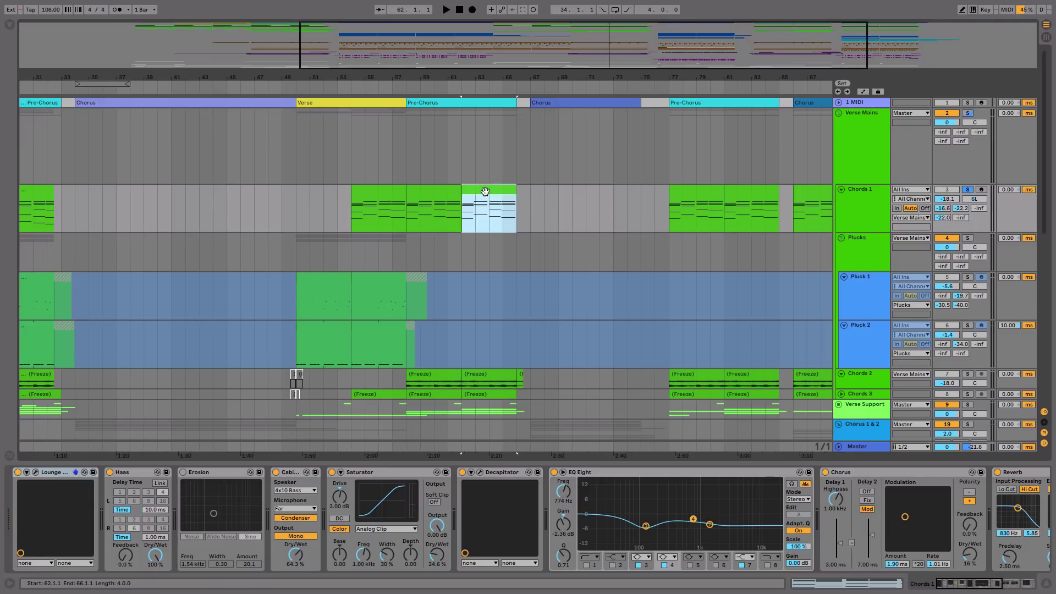
scroll(292, 341, "down", 4)
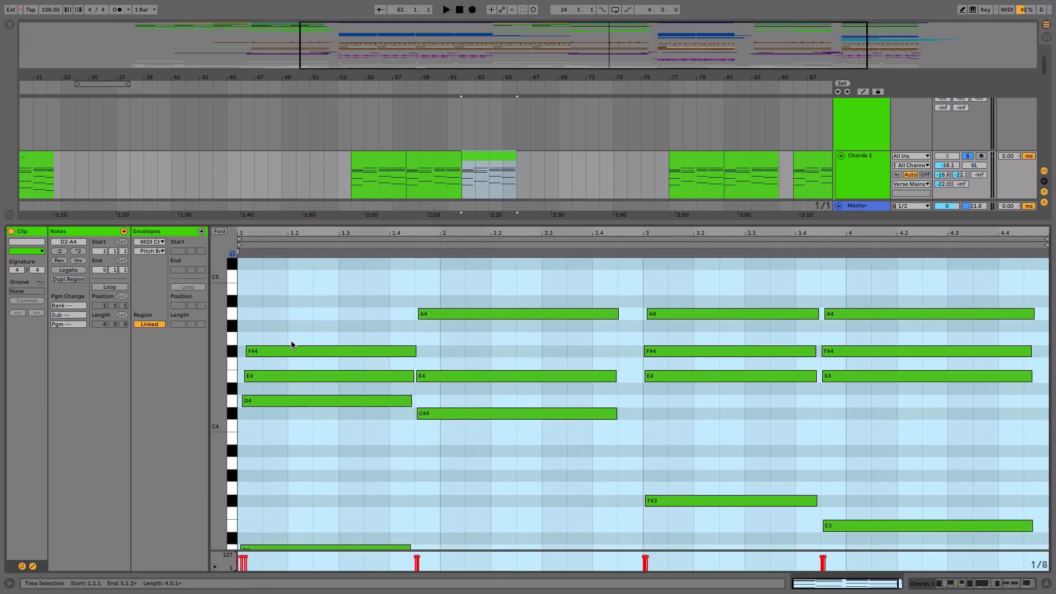
scroll(329, 272, "down", 3)
key("space")
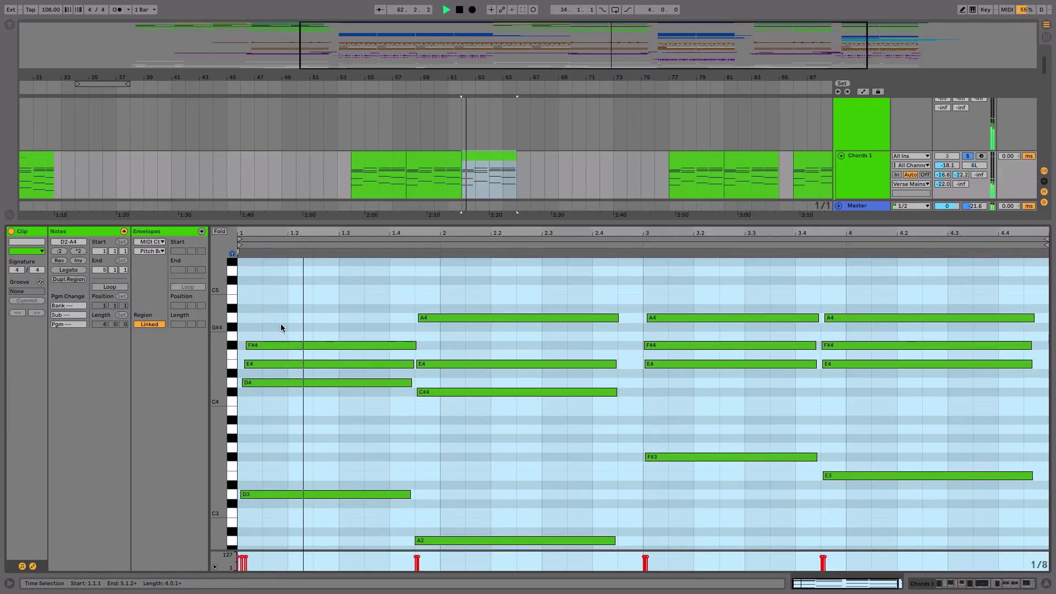
Step: Audition the clip's D, A, F#m7 and E chords by selecting their notes one chord at a time
left_click(242, 316)
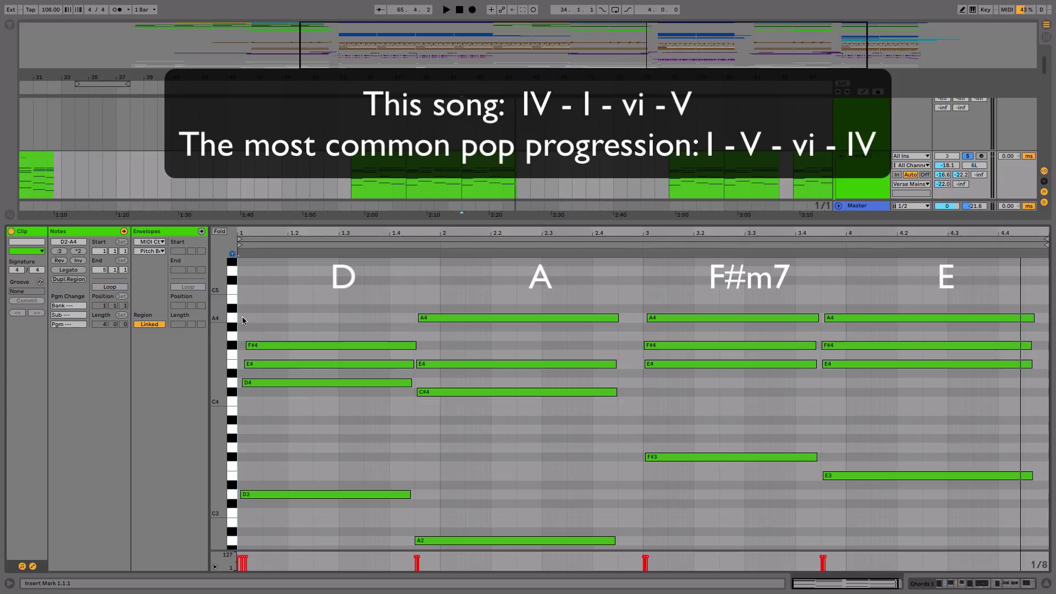
left_click_drag(242, 315, 276, 452)
left_click_drag(473, 282, 474, 452)
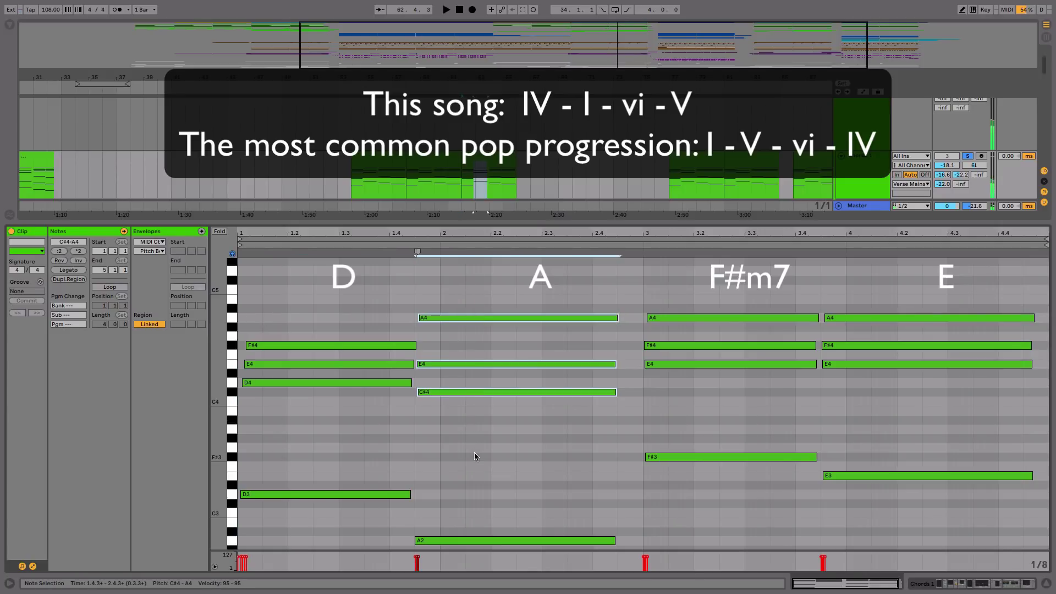
left_click_drag(678, 281, 694, 544)
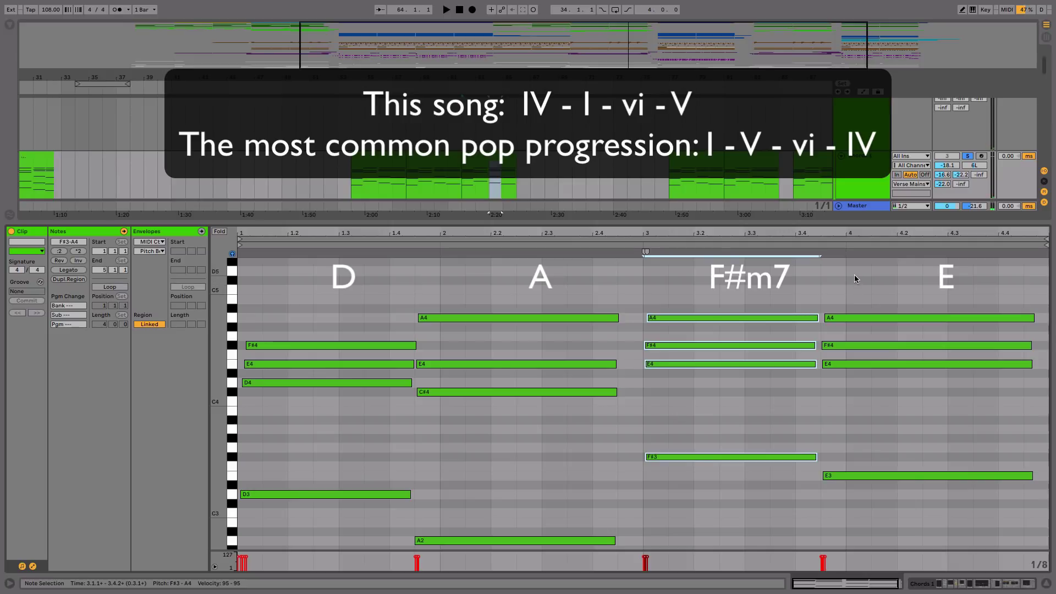
left_click_drag(854, 275, 856, 378)
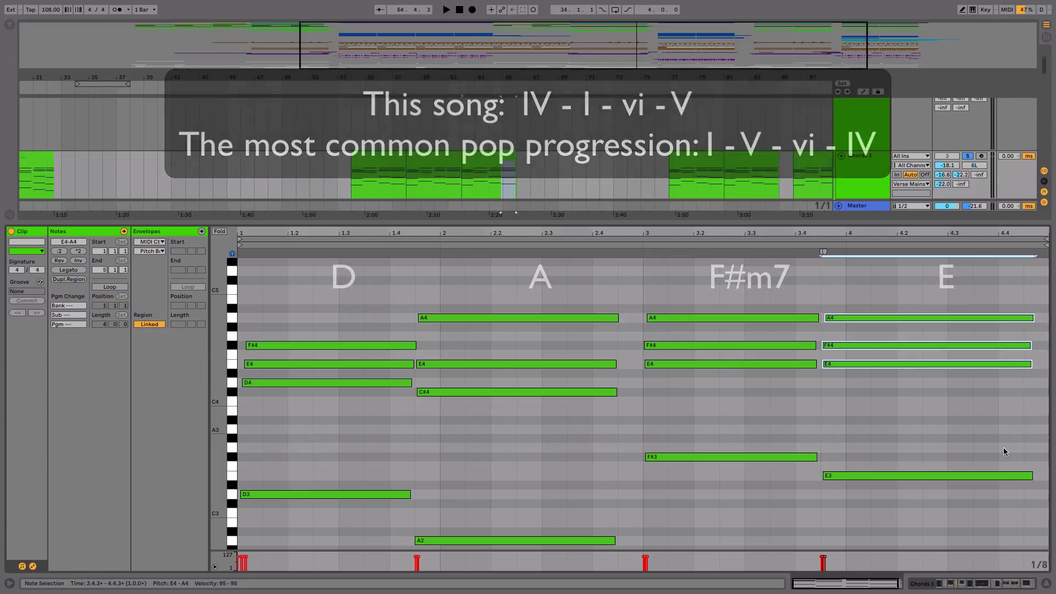
Step: Solo the Main track in the Chorus 1 & 2 group and open its MIDI clip at bar 67
left_click(1047, 585)
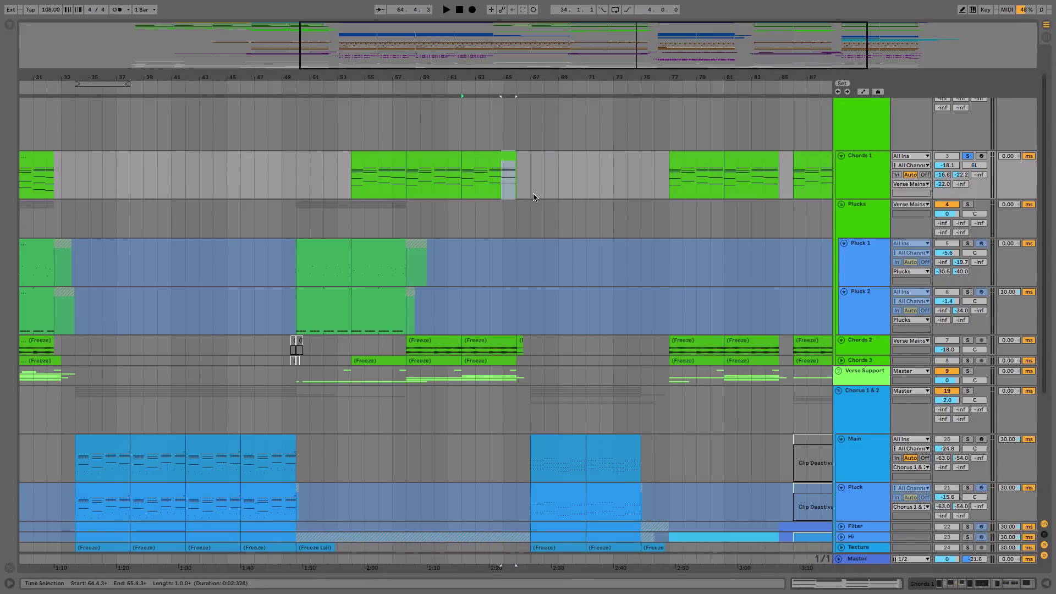
scroll(533, 193, "up", 1)
scroll(533, 193, "down", 4)
left_click(542, 303)
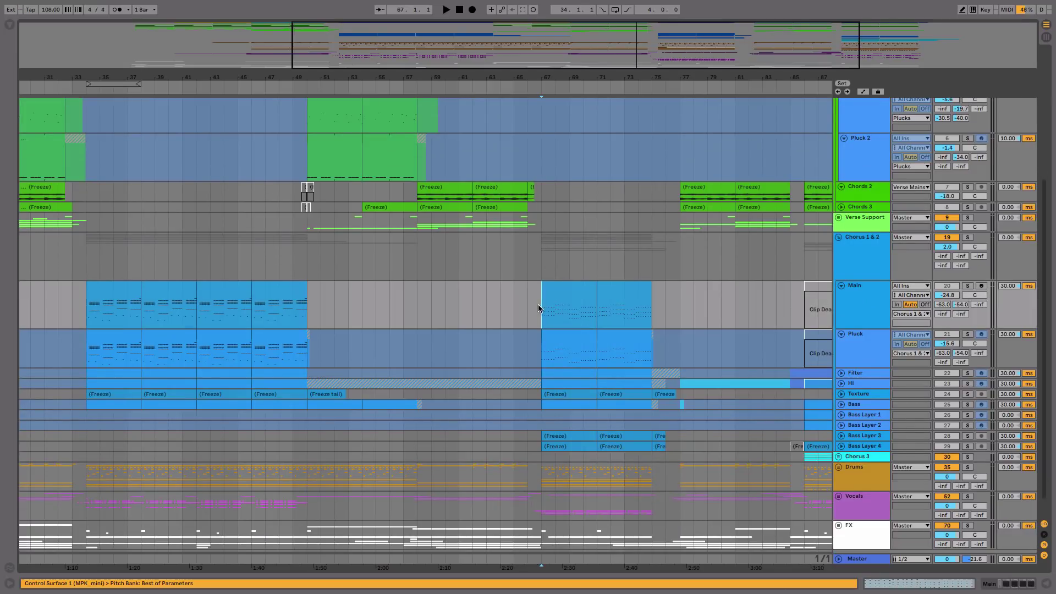
left_click(968, 285)
left_click(566, 297)
double_click(569, 297)
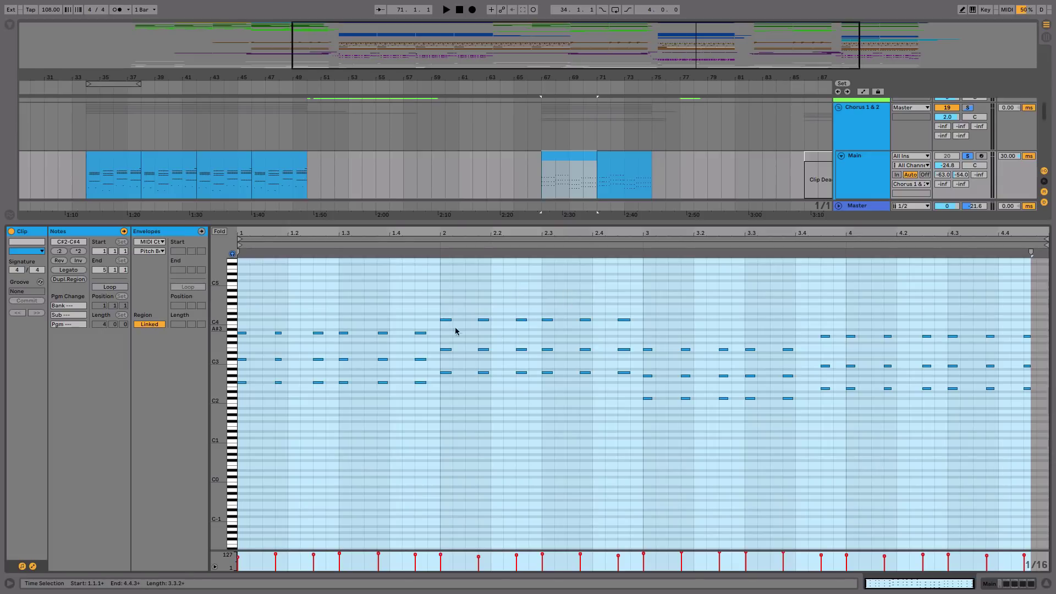
Step: Play the second chorus from bar 67 with the Main clip's note view folded to the used pitches
scroll(221, 308, "up", 2)
key("space")
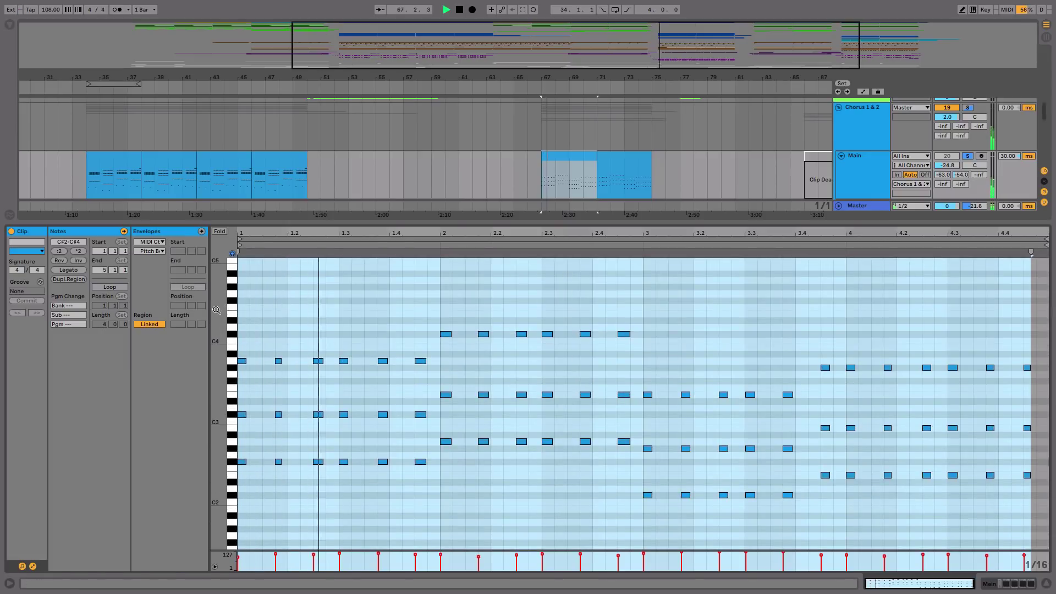
left_click_drag(221, 308, 217, 264)
left_click(220, 231)
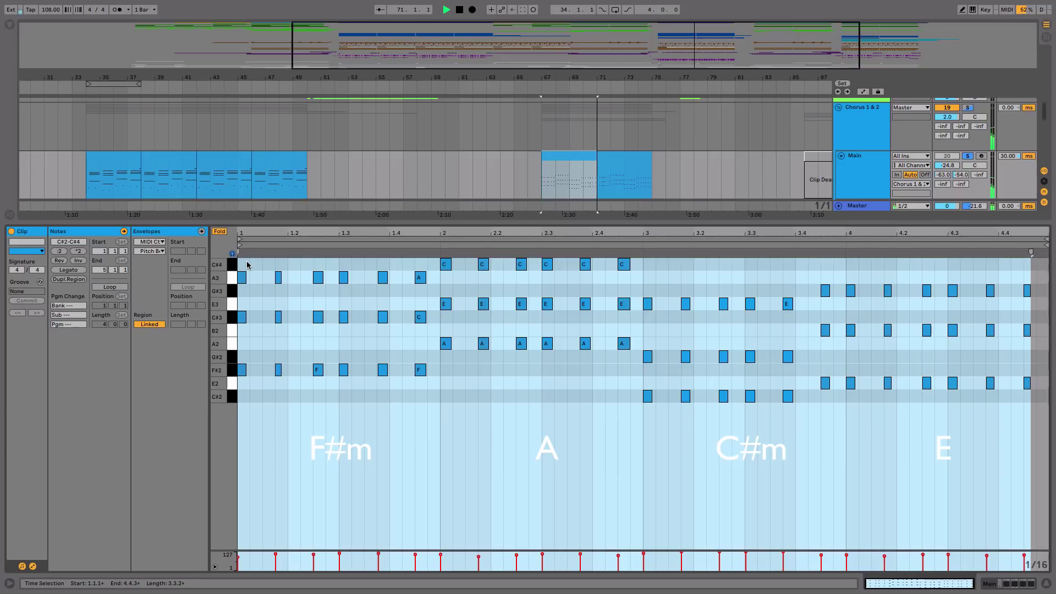
key("space")
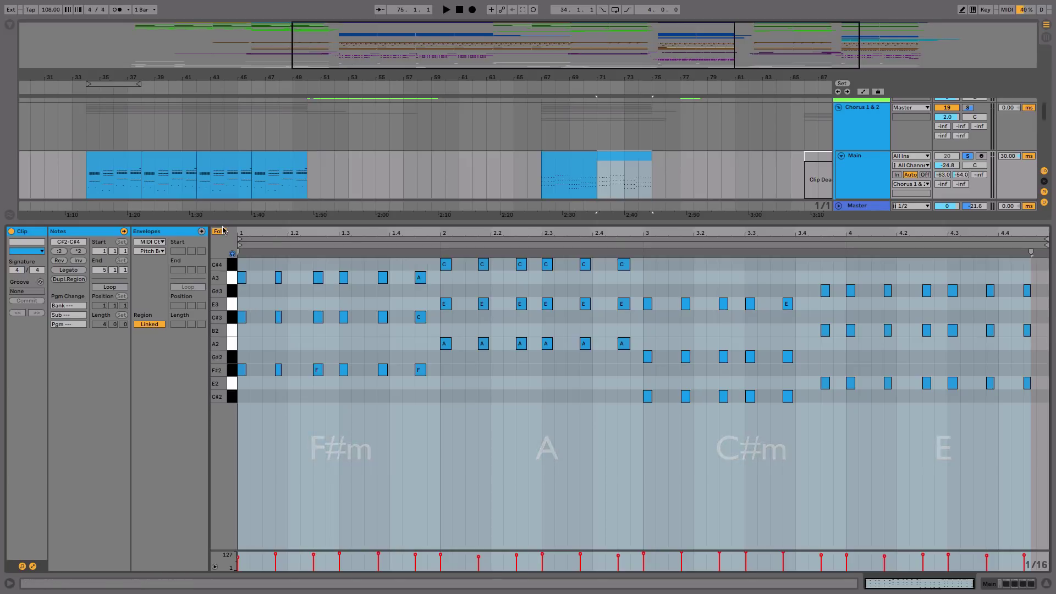
Step: Transpose the highest note of every chord in the Main clip at bar 71 down one octave
key("f")
scroll(343, 367, "down", 5)
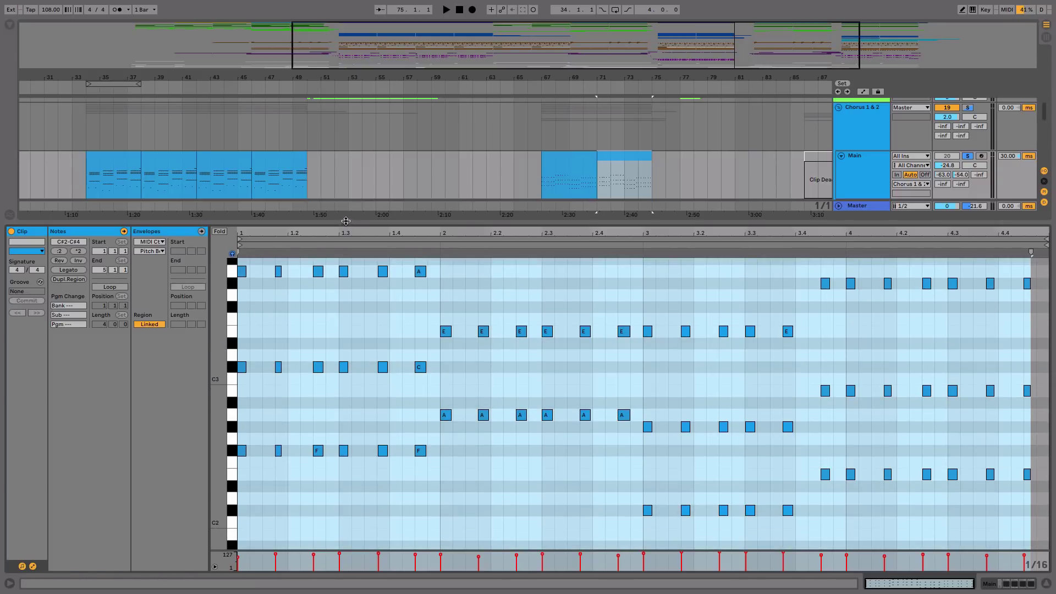
left_click_drag(351, 223, 350, 155)
scroll(286, 251, "up", 3)
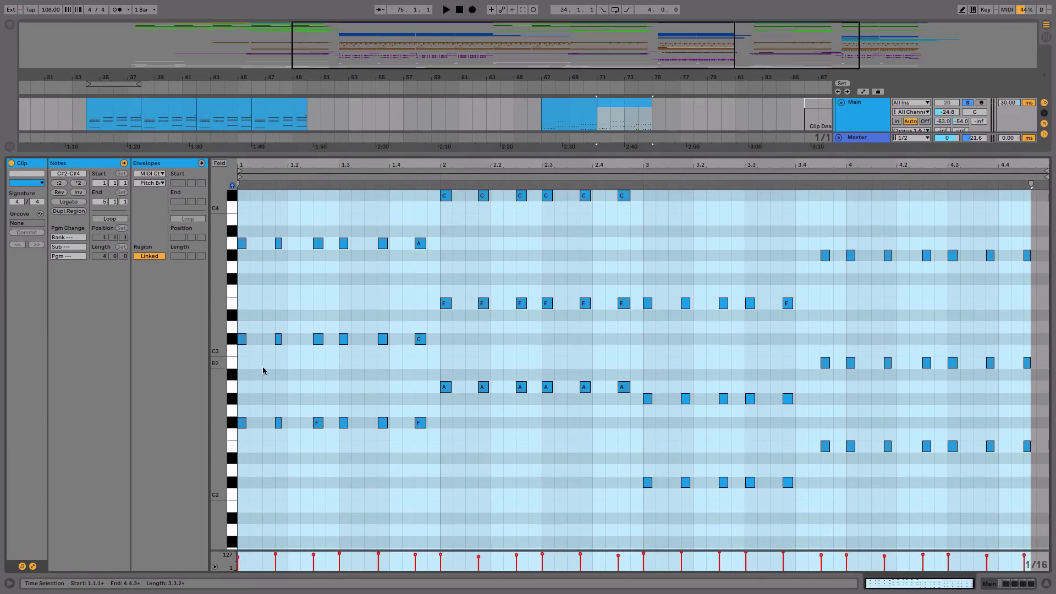
scroll(308, 258, "up", 4)
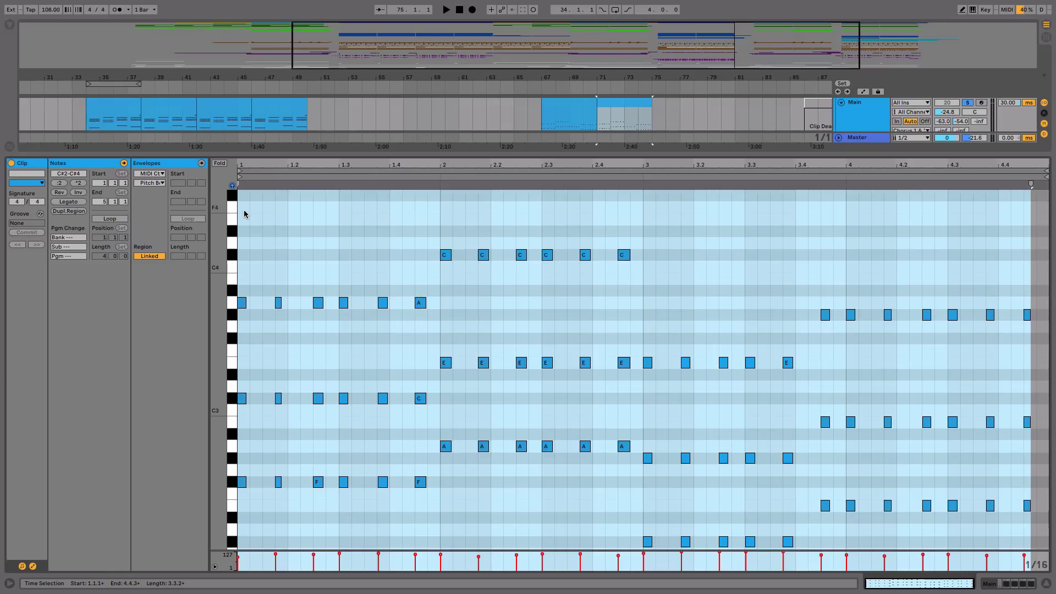
left_click_drag(246, 212, 631, 313)
left_click_drag(732, 319, 1040, 330)
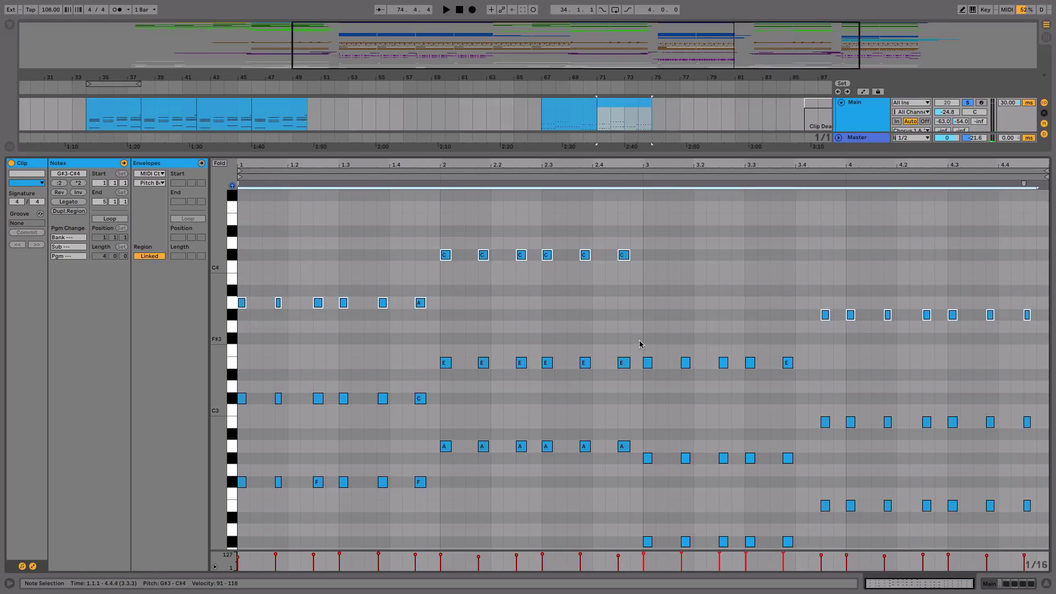
left_click_drag(638, 346, 802, 378)
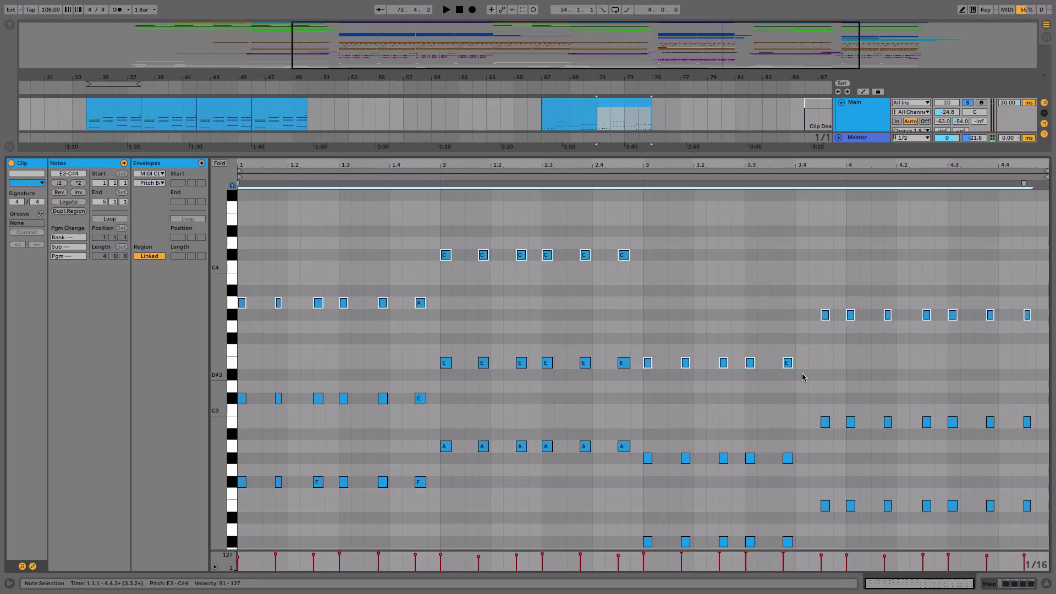
key("shift+Down")
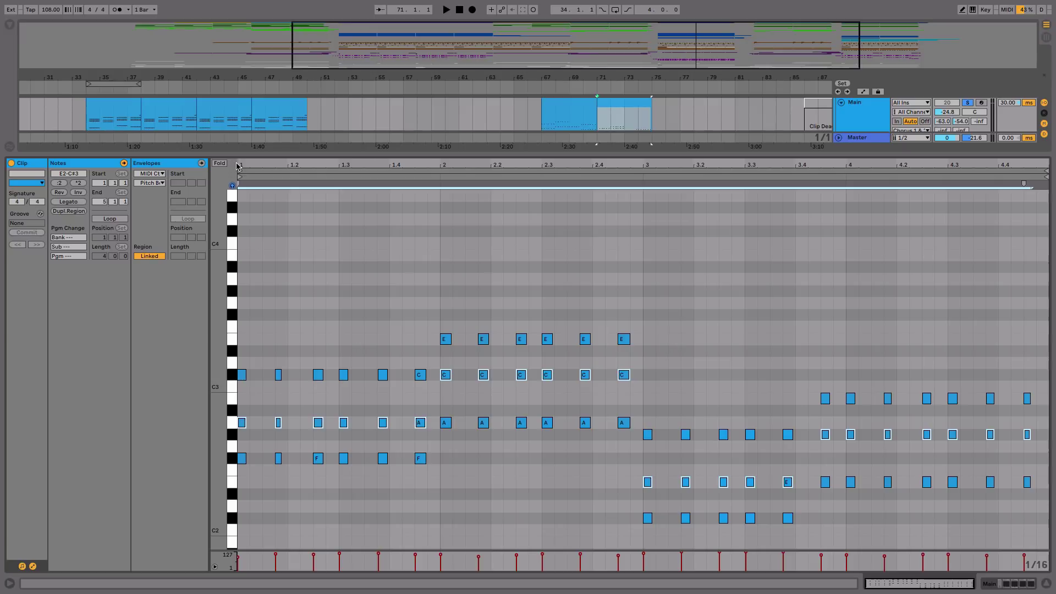
Step: Audition the first F#m and A chords in the Main clip by selecting their notes
left_click_drag(242, 165, 243, 190)
left_click_drag(291, 164, 291, 137)
scroll(304, 245, "down", 3)
left_click(263, 273)
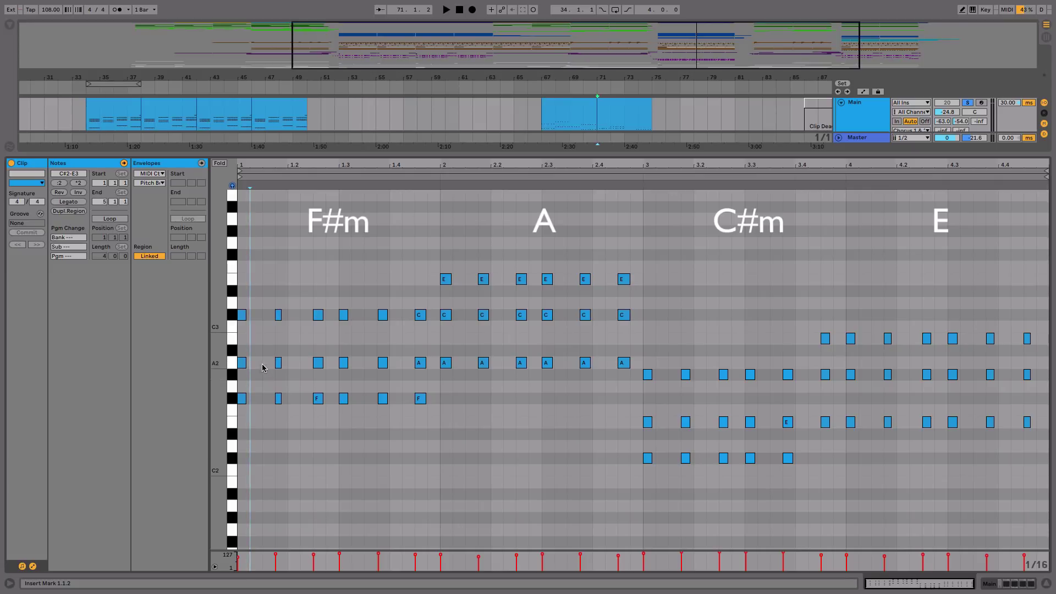
left_click_drag(256, 302, 238, 414)
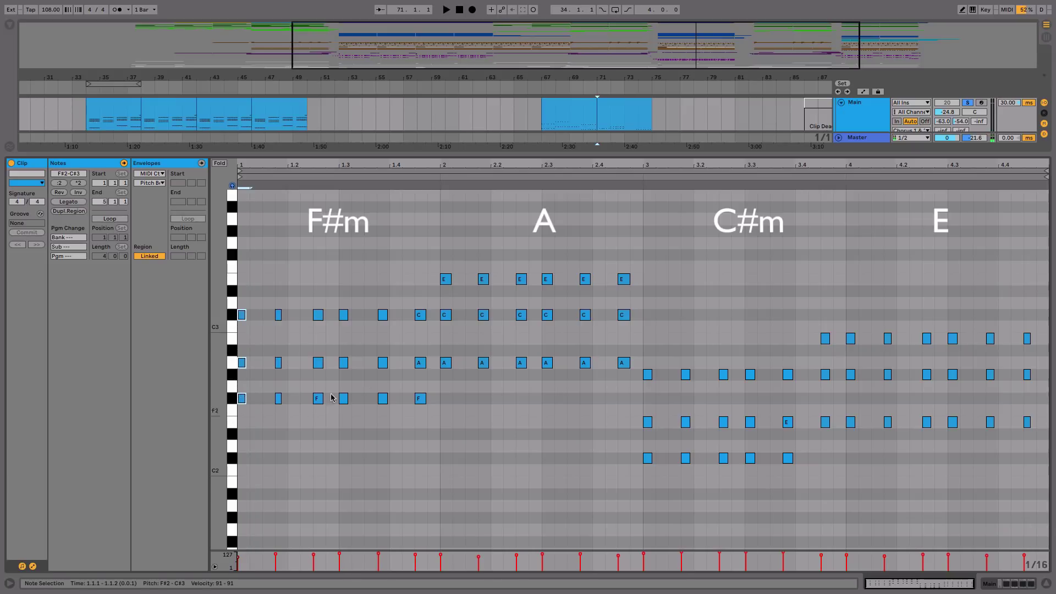
left_click(439, 235)
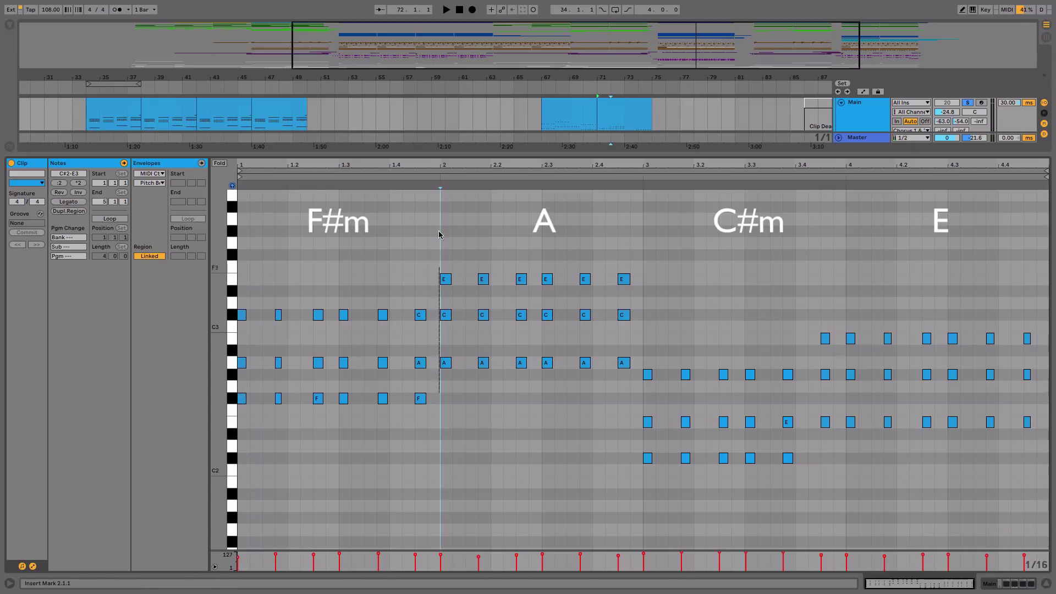
left_click_drag(439, 235, 472, 371)
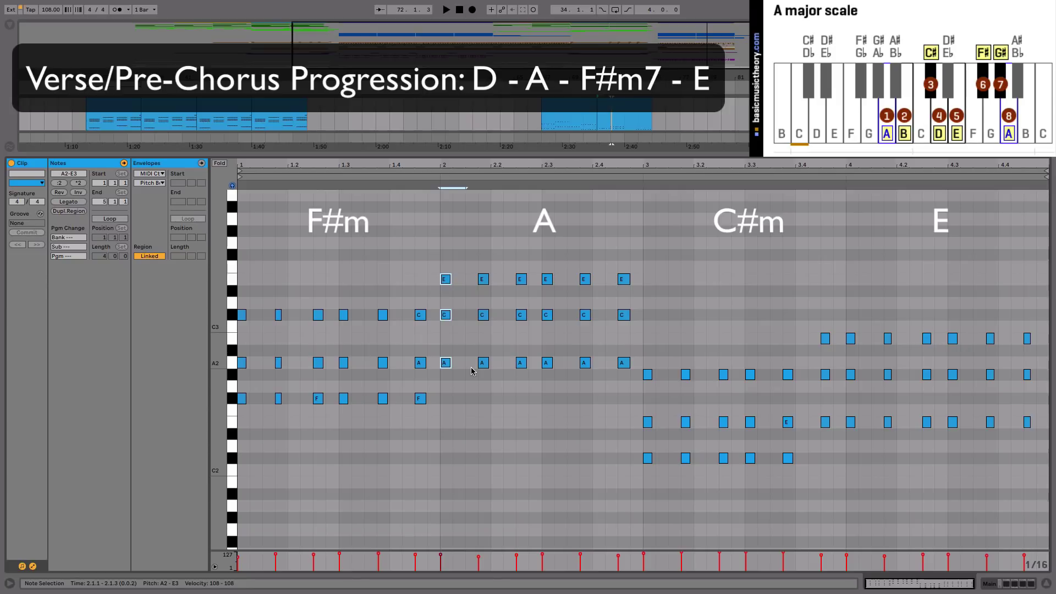
Step: Audition the first A chord and the individual notes of the first C#m chord in the Main clip at bar 71
left_click_drag(407, 282, 447, 236)
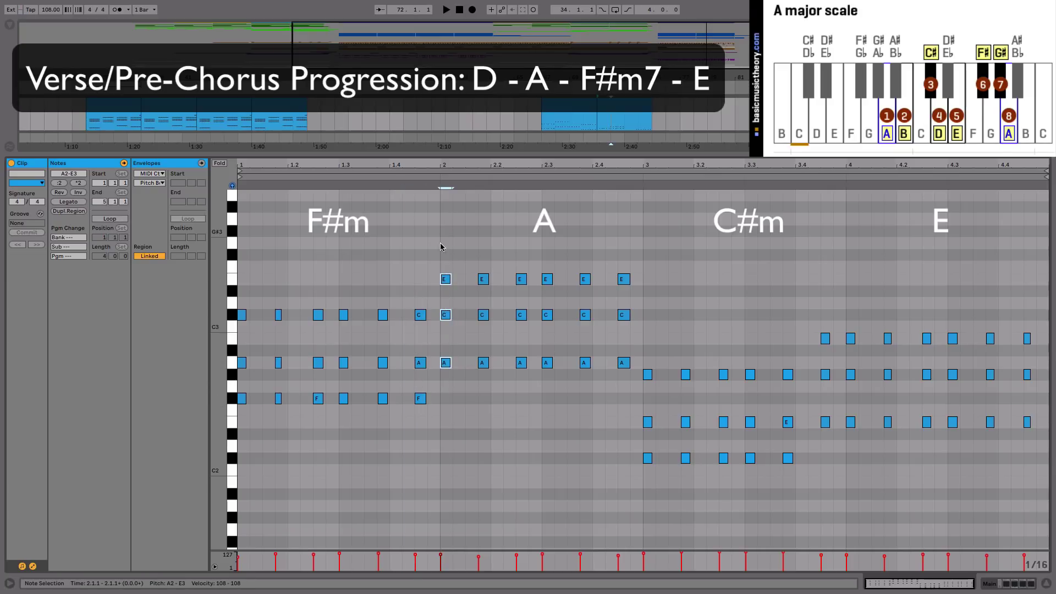
left_click_drag(400, 292, 450, 234)
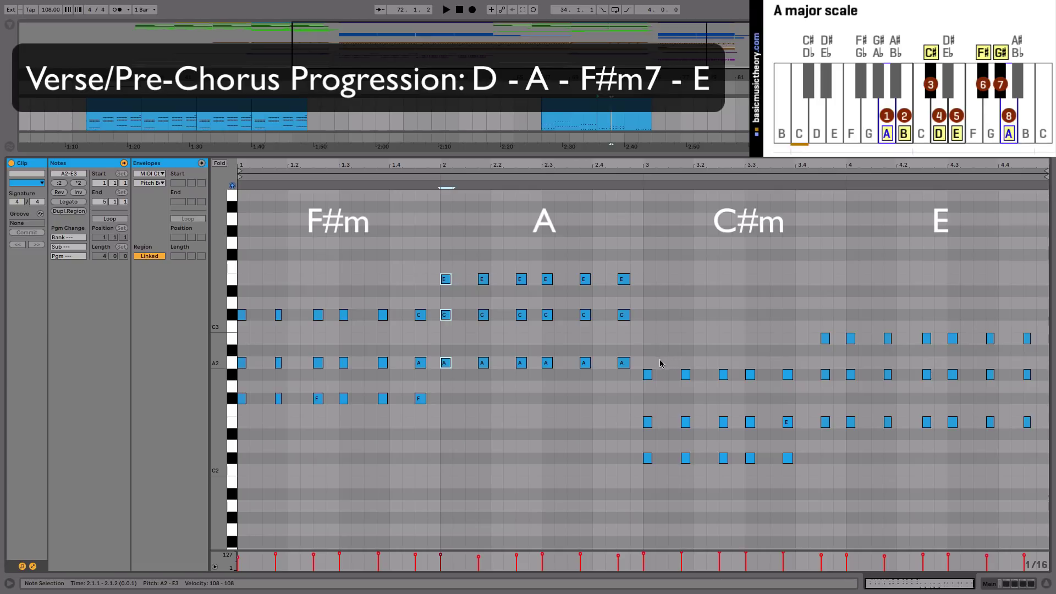
left_click(648, 458)
left_click(647, 422)
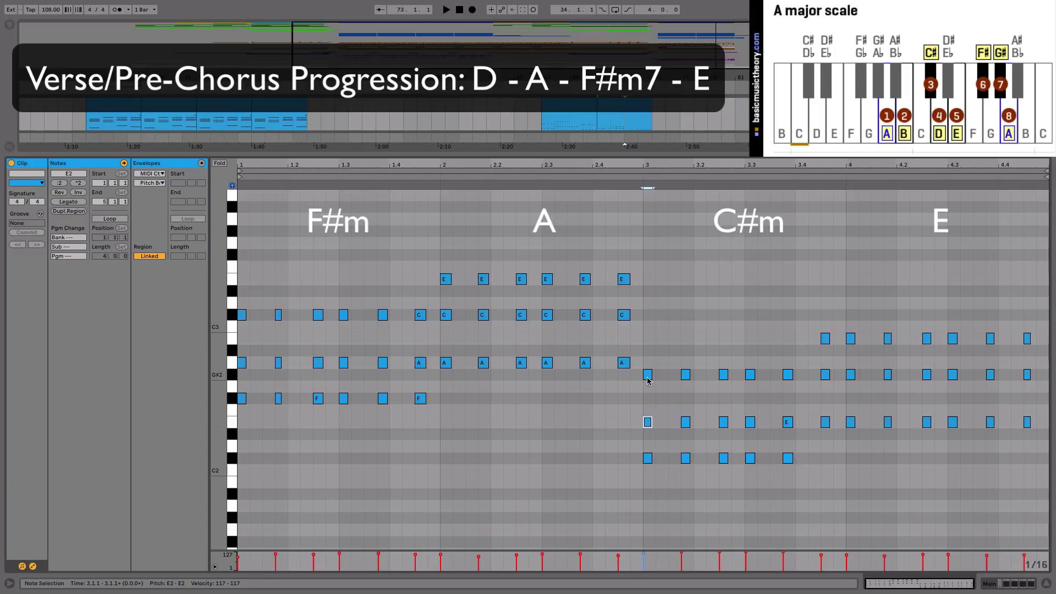
left_click(648, 375)
Step: Audition the F#m, A, C#m and E chords in the Main clip at bar 71 by selecting each chord's notes
left_click_drag(370, 287, 389, 428)
left_click_drag(447, 394, 445, 203)
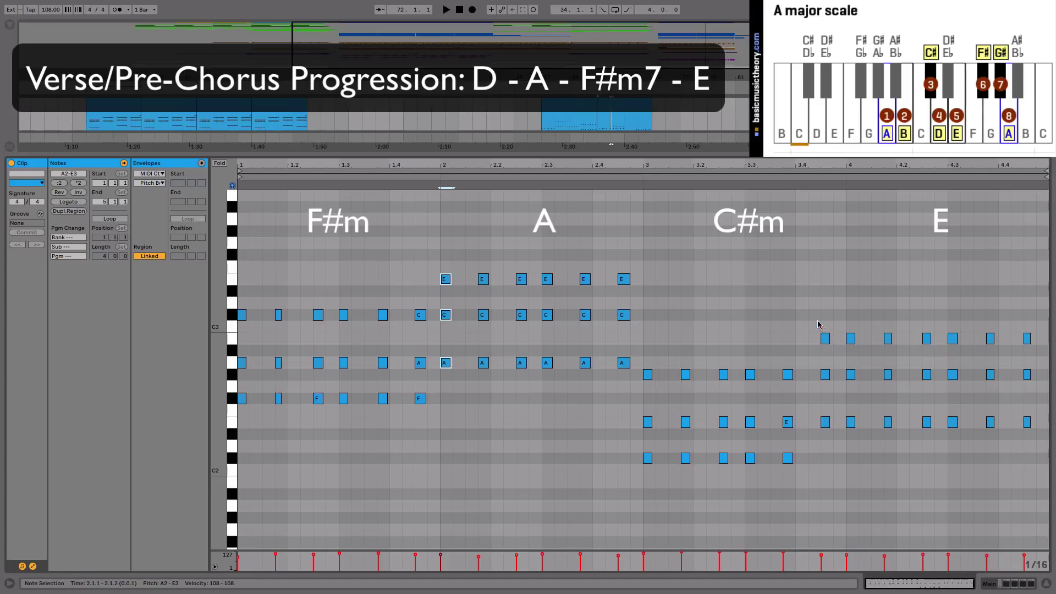
left_click_drag(818, 324, 824, 467)
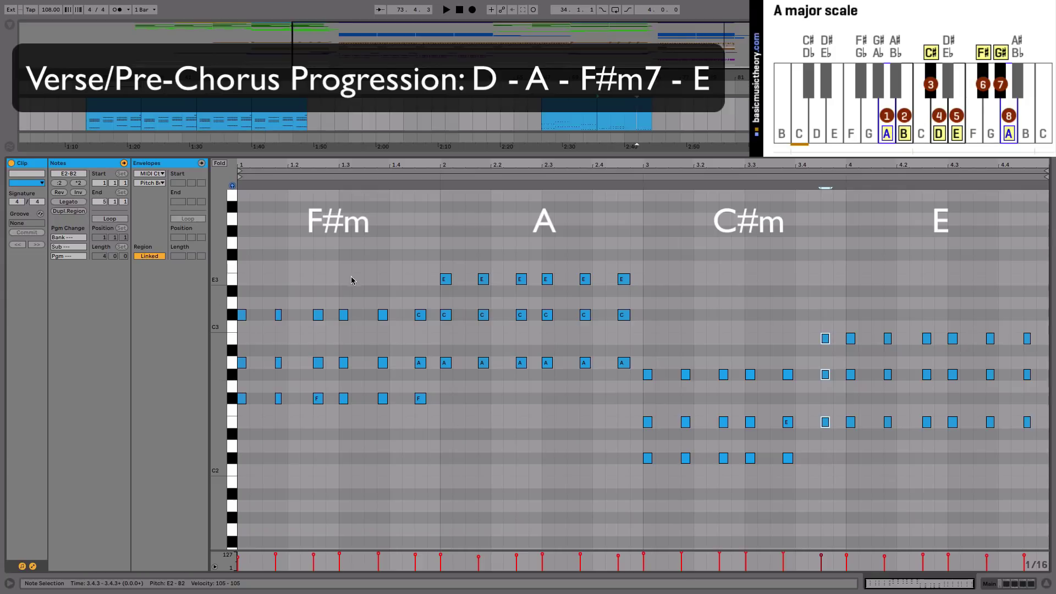
left_click_drag(348, 277, 346, 423)
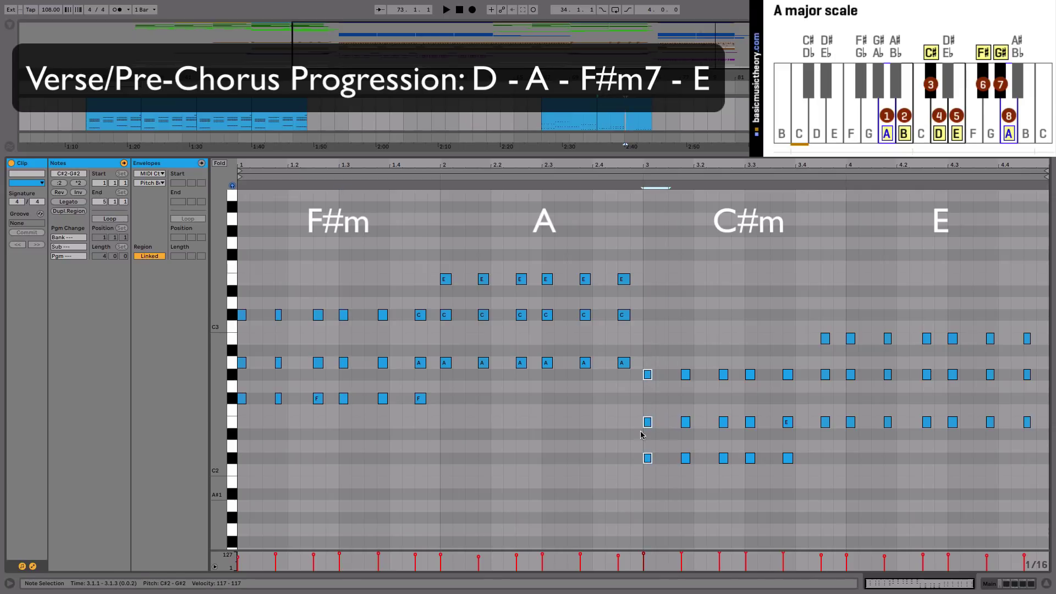
left_click(621, 255)
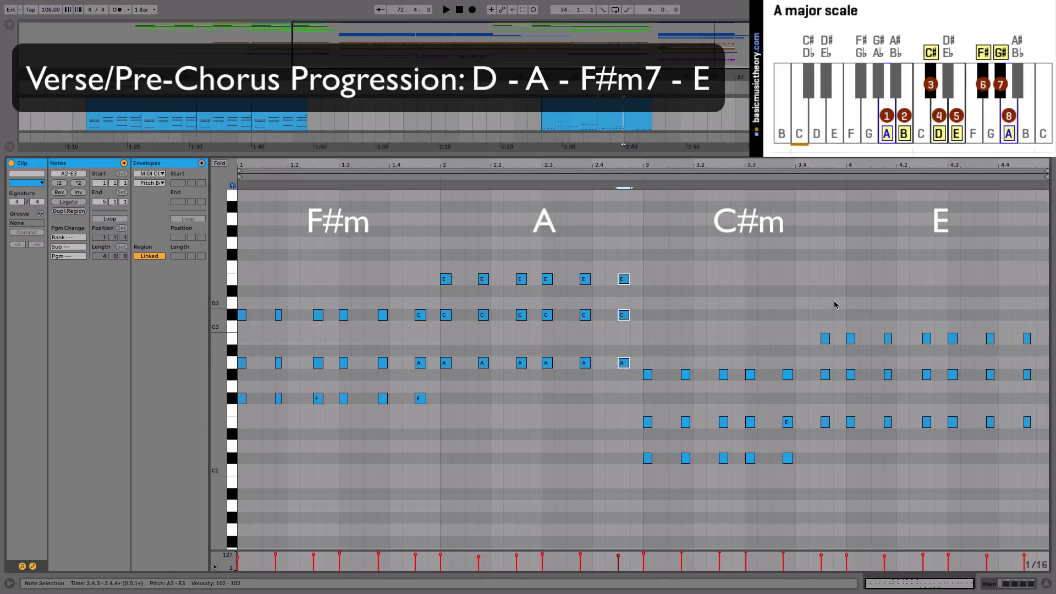
left_click_drag(840, 302, 873, 467)
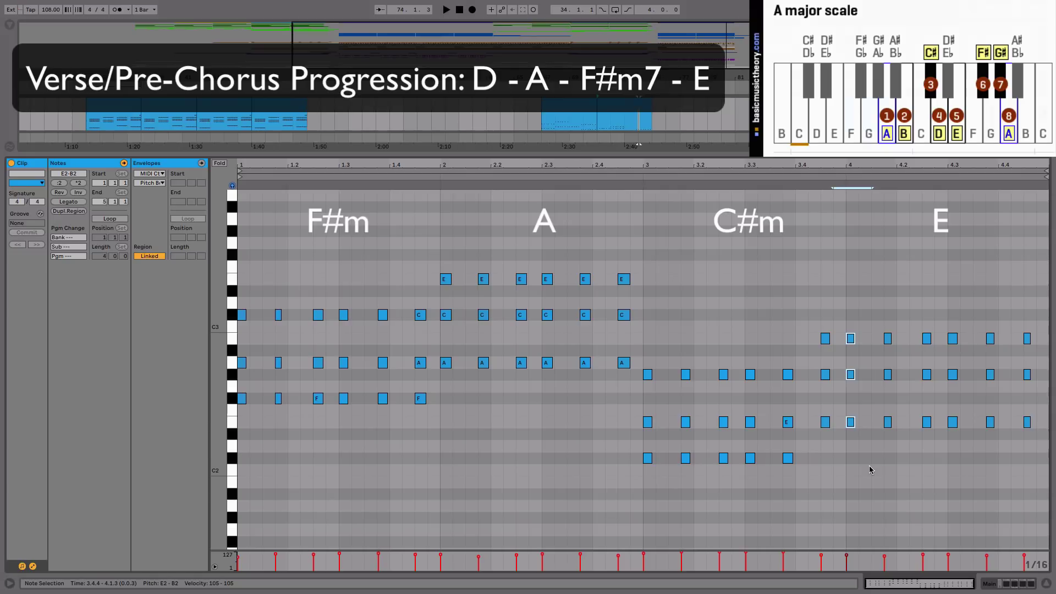
Step: Solo the Chords 1 track and play its pre-chorus clip from bar 62 with the clip's MIDI notes open
left_click(1017, 586)
scroll(679, 334, "up", 5)
left_click(575, 279)
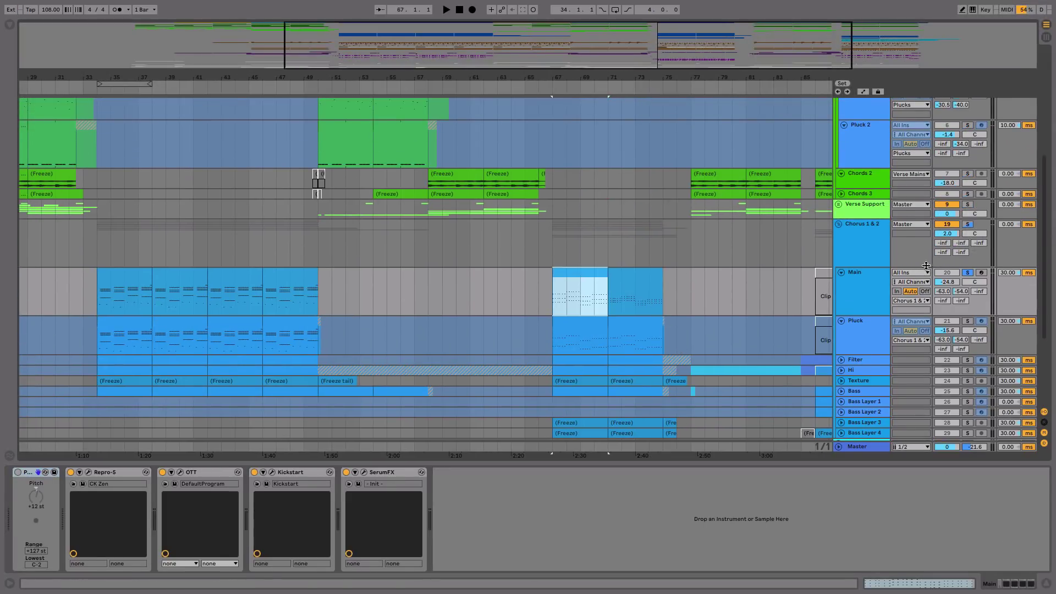
scroll(570, 233, "up", 6)
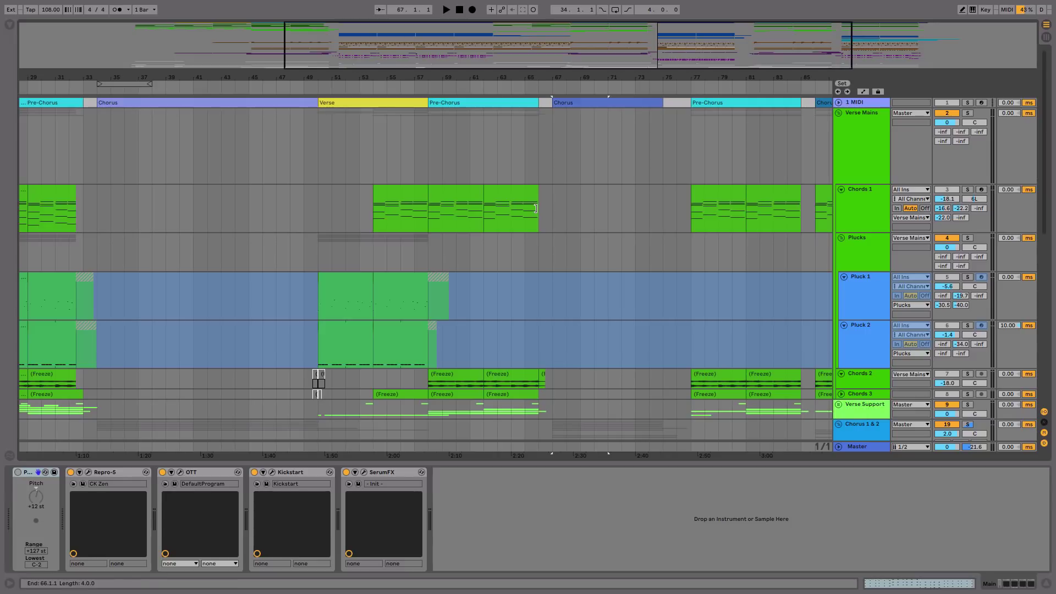
left_click(968, 190)
left_click(509, 196)
key("space")
double_click(510, 196)
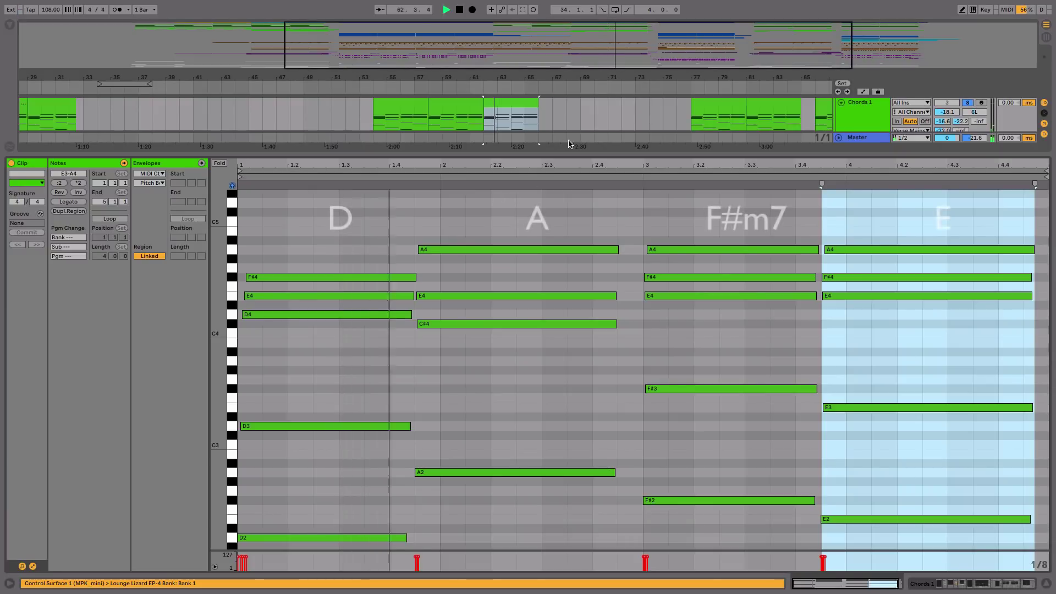
Step: Follow playback into the second chorus with the Main clip at bar 67 open, stop it, and select the first A chord's notes
scroll(565, 127, "down", 10)
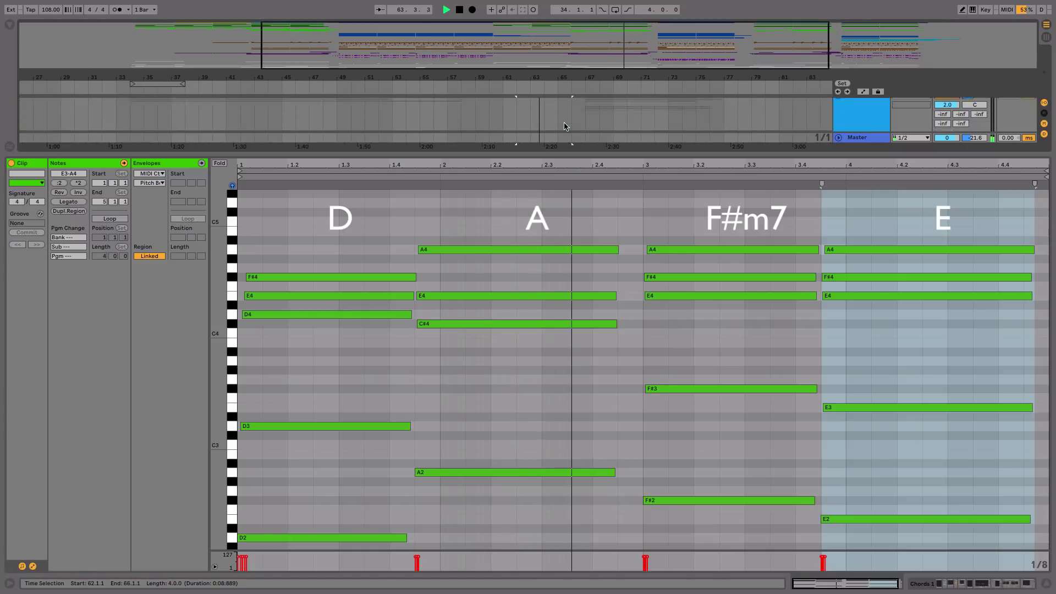
scroll(565, 127, "down", 3)
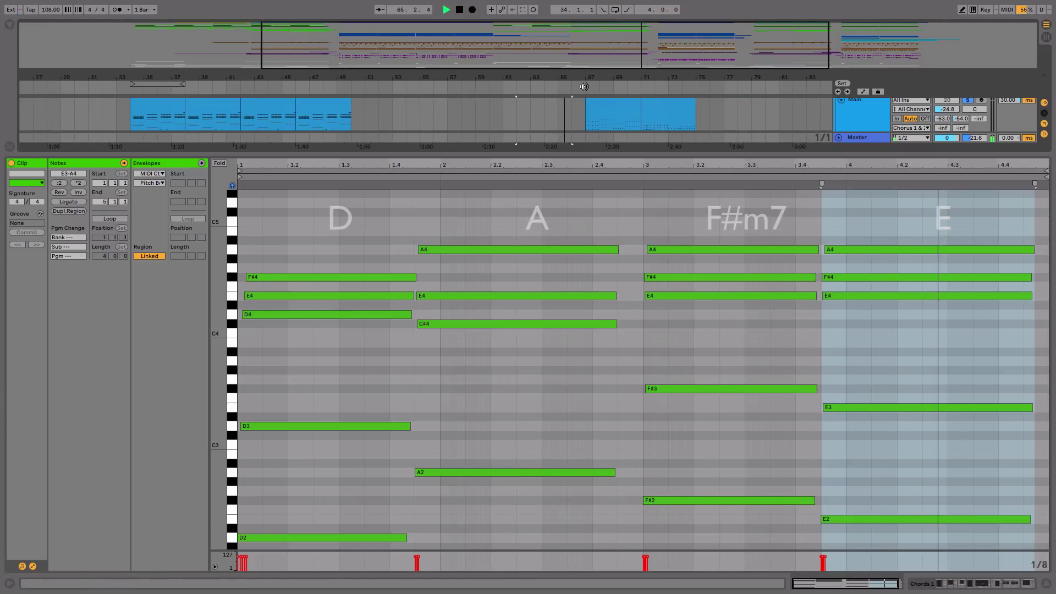
left_click(587, 110)
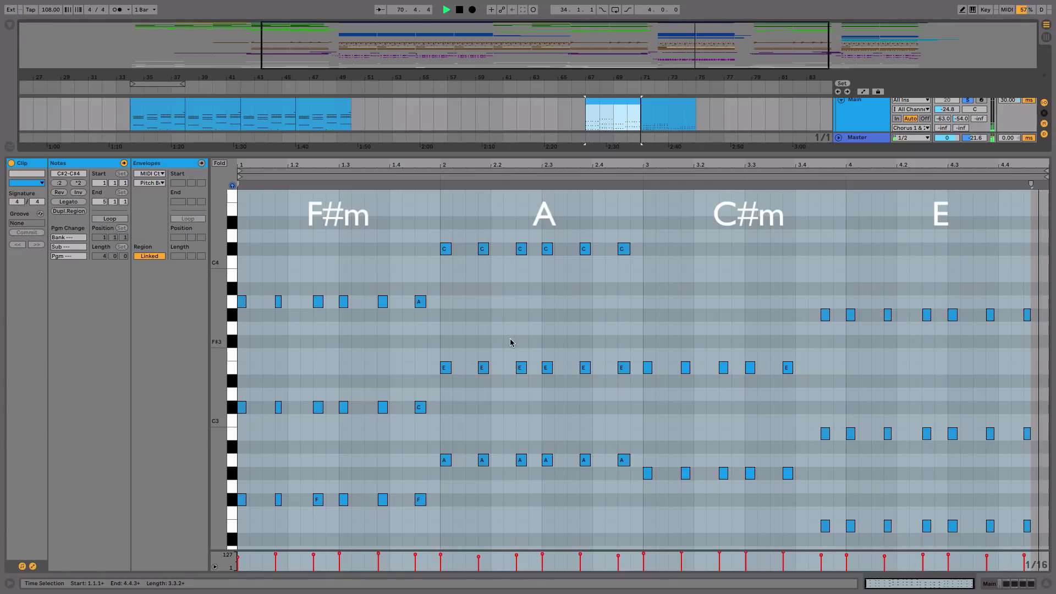
key("space")
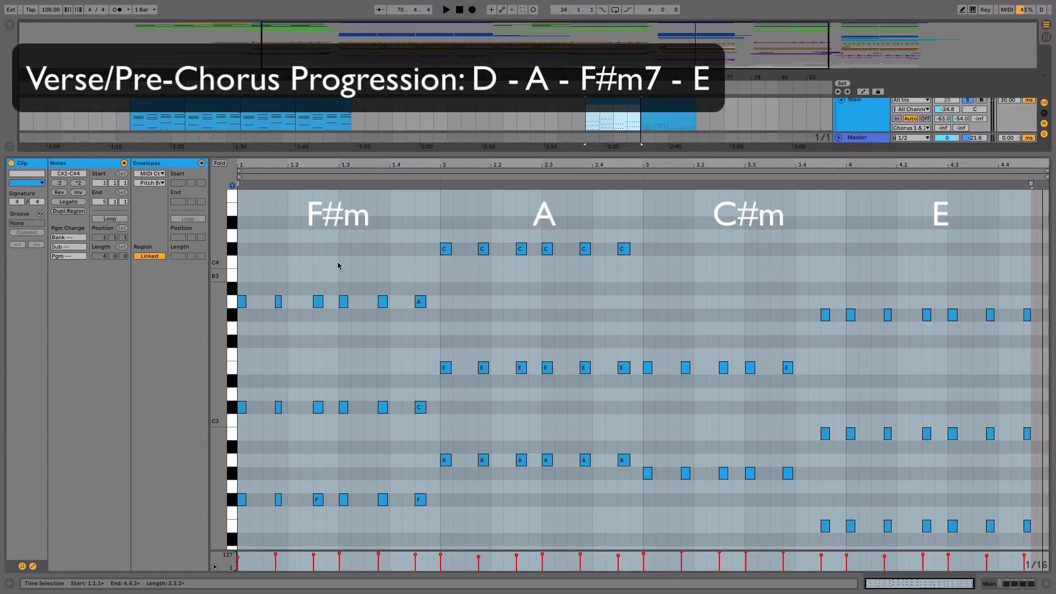
left_click_drag(439, 226, 449, 484)
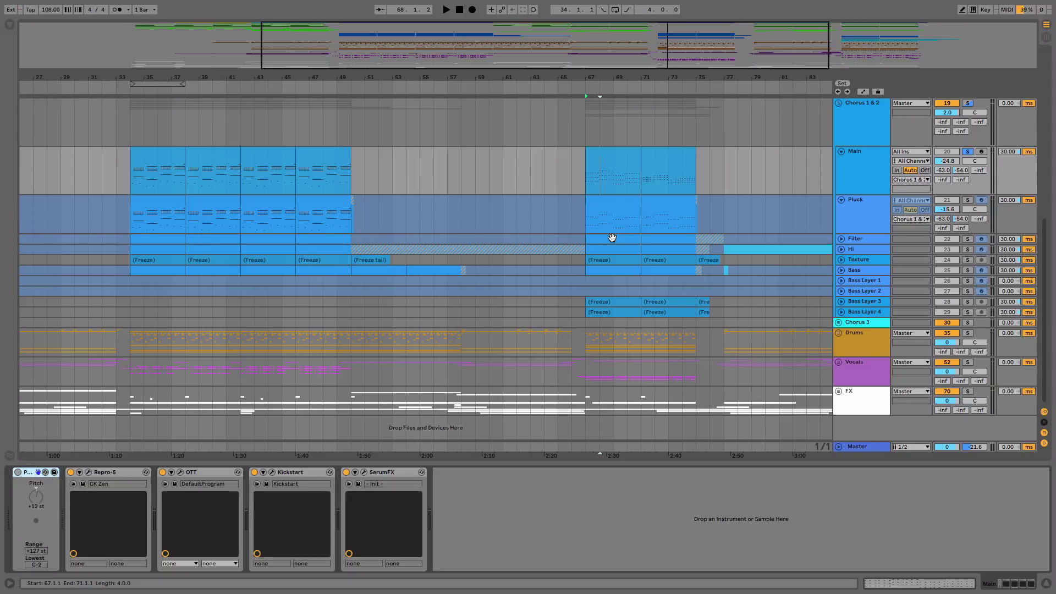
Step: Compare the pre-chorus and chorus parts by selecting the Chords 1 clip at bar 62 and the Main clip at bar 67
scroll(566, 158, "up", 10)
left_click(559, 162)
scroll(560, 163, "up", 1)
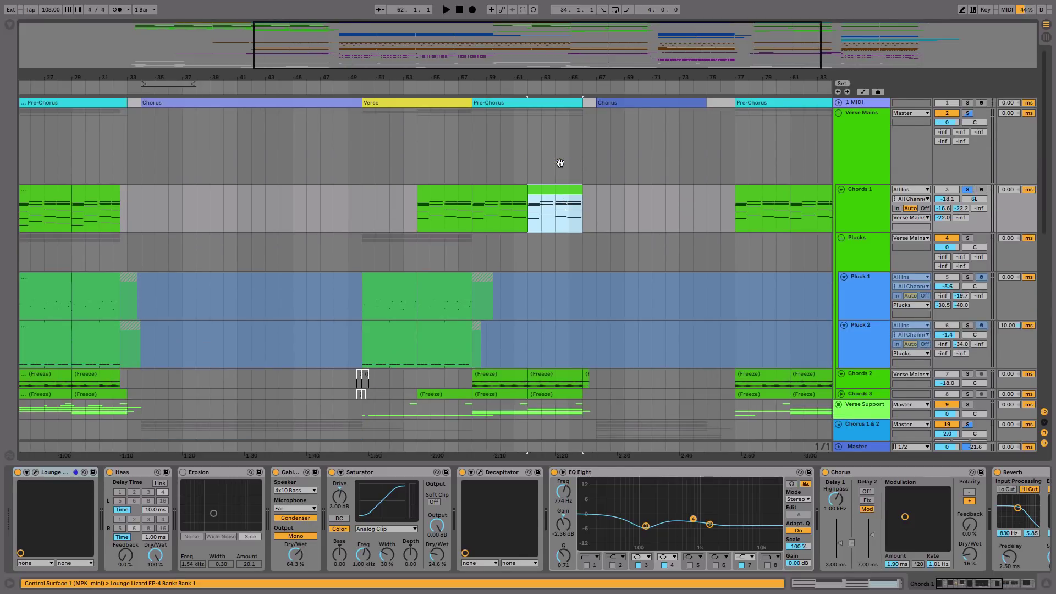
scroll(560, 161, "down", 10)
left_click(564, 161)
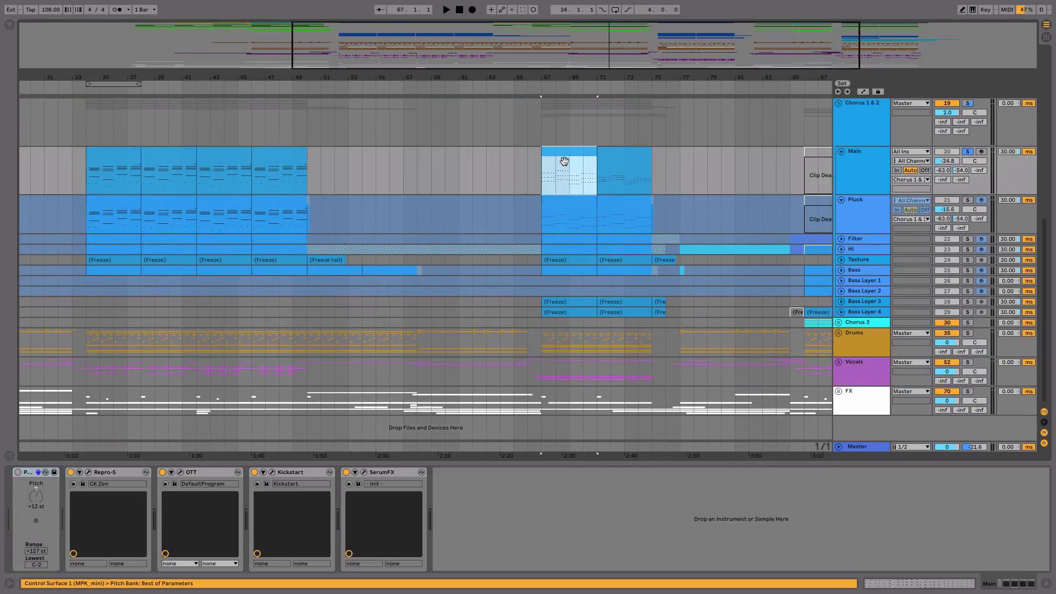